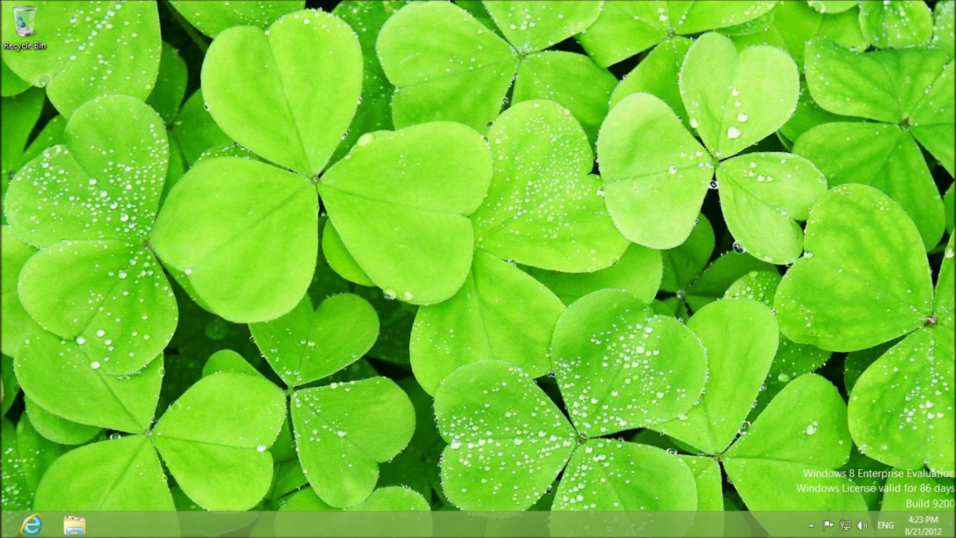
# Step: Open File Explorer from the taskbar to show the Documents, Music, Pictures and Videos libraries
pyautogui.click(74, 525)
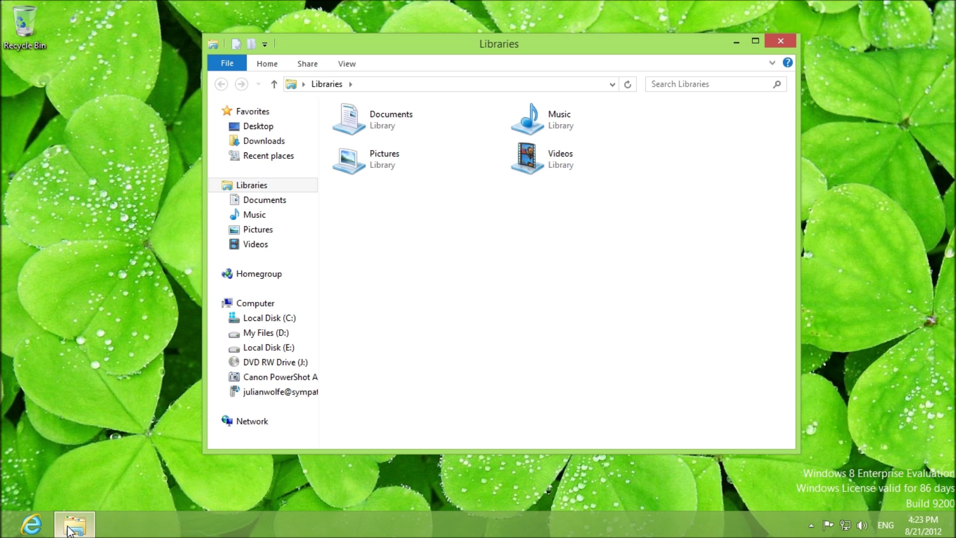
# Step: Open the Documents library's Properties and move the window up and right
pyautogui.rightClick(384, 121)
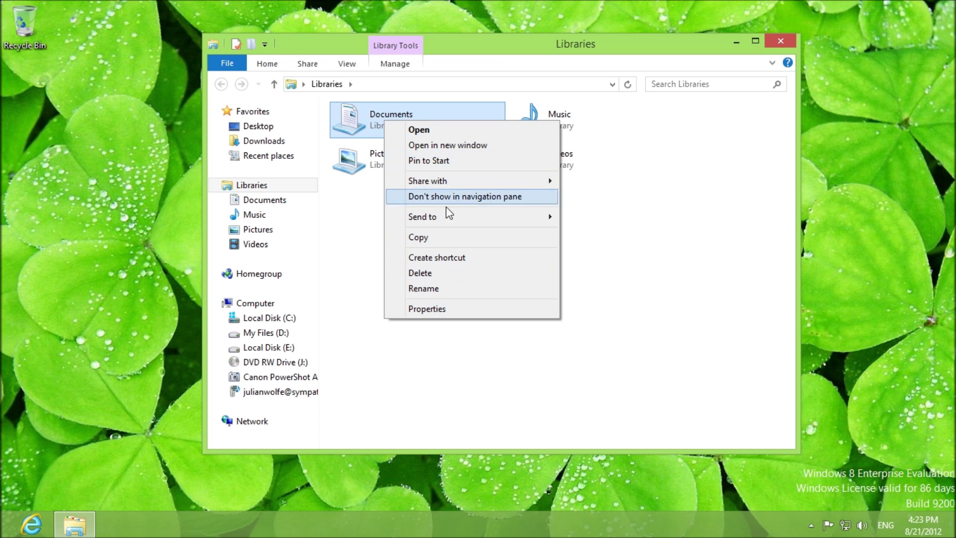
pyautogui.click(439, 308)
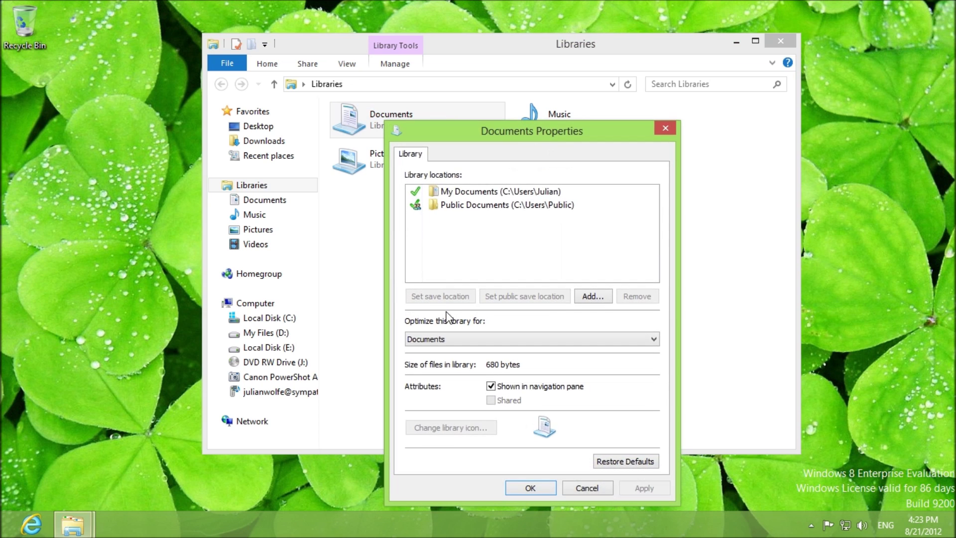
pyautogui.moveTo(499, 129); pyautogui.dragTo(524, 80)
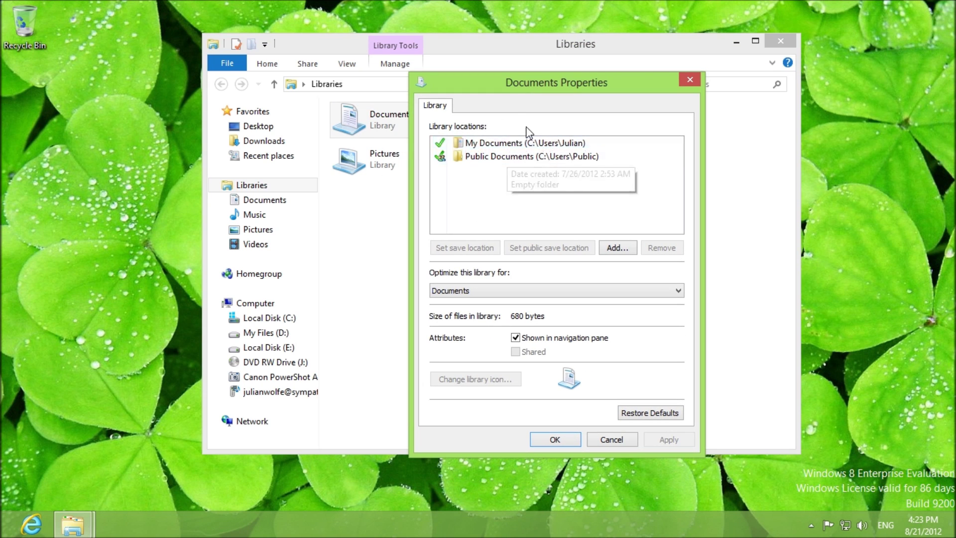
# Step: Review the My Documents and Public Documents locations and keep the library optimized for Documents
pyautogui.moveTo(529, 162)
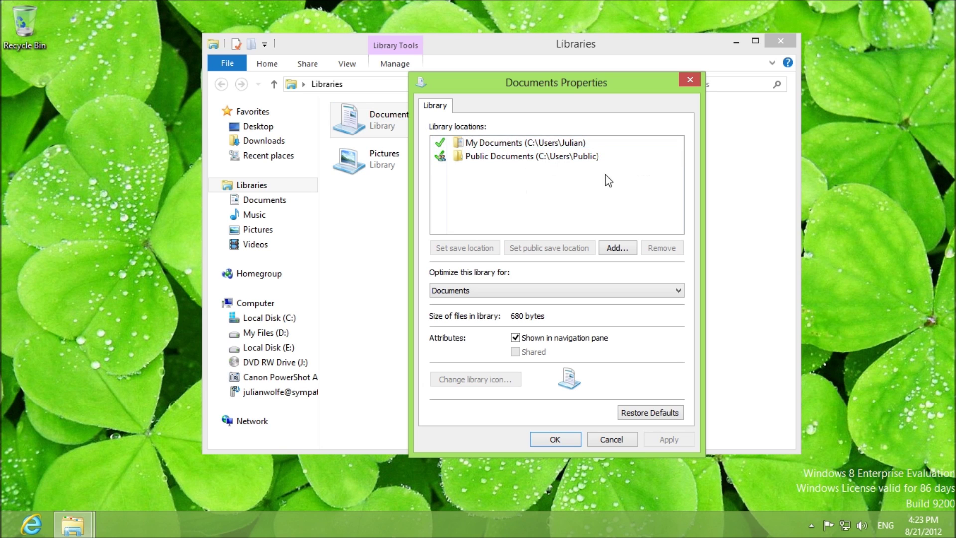
pyautogui.click(522, 149)
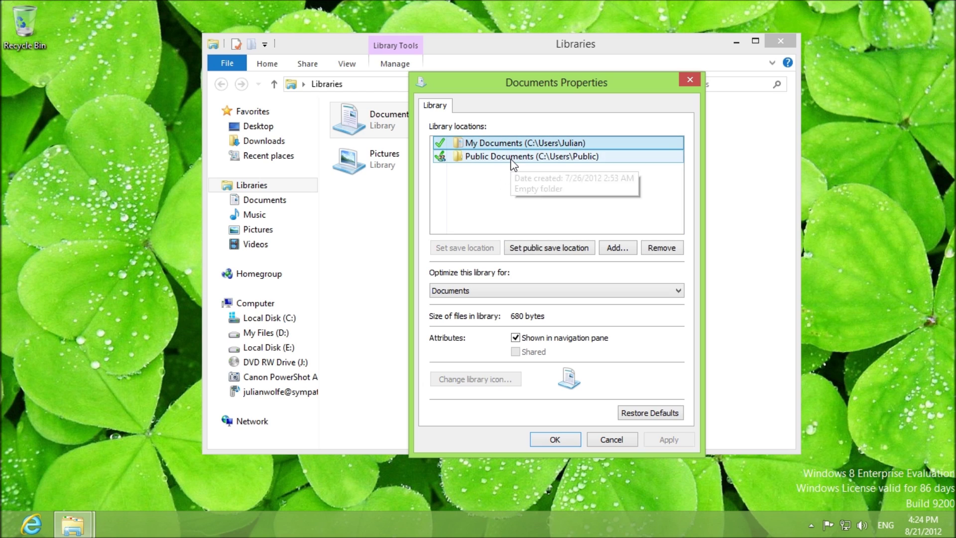
pyautogui.click(511, 159)
pyautogui.moveTo(512, 162)
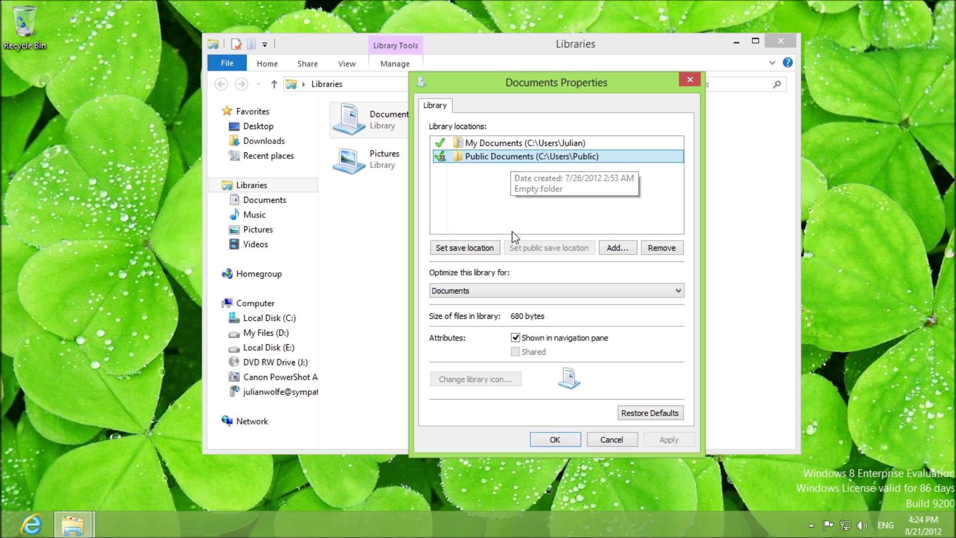
pyautogui.click(513, 291)
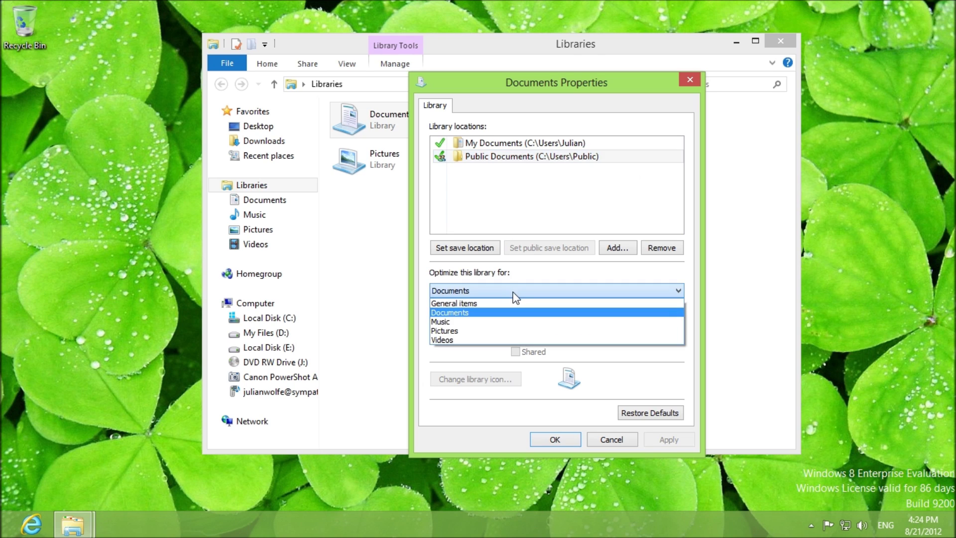
pyautogui.click(457, 312)
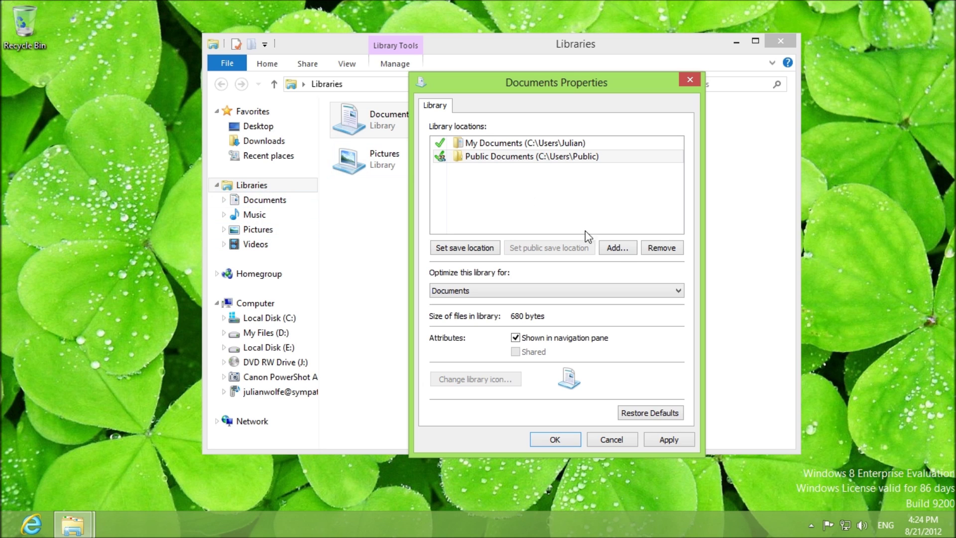
# Step: Include the Downloads folder in the Documents library and make it the default save location
pyautogui.click(617, 248)
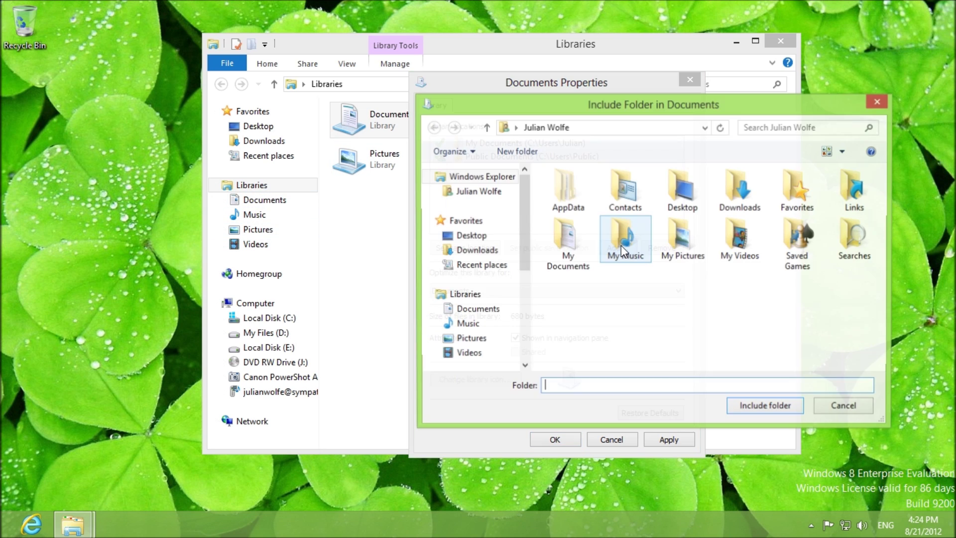
pyautogui.click(736, 241)
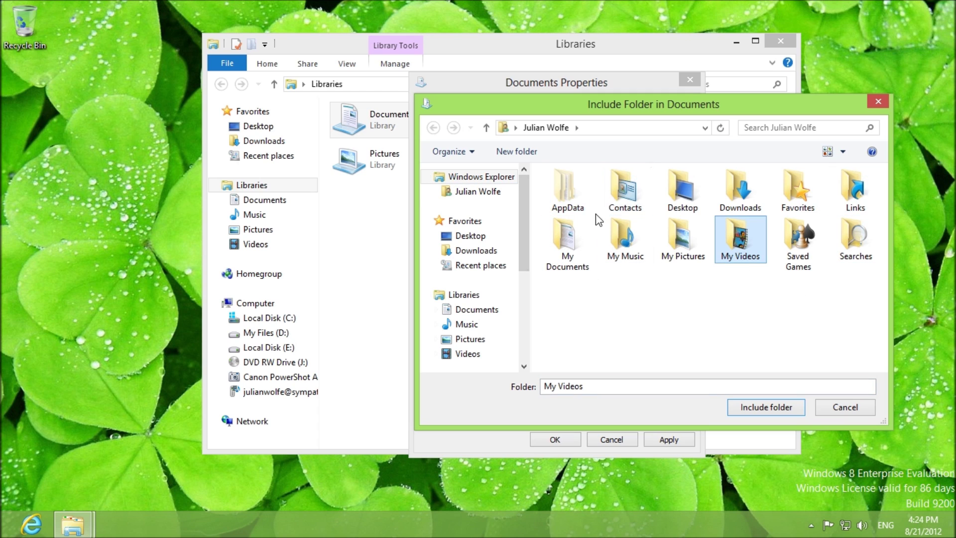
pyautogui.click(719, 196)
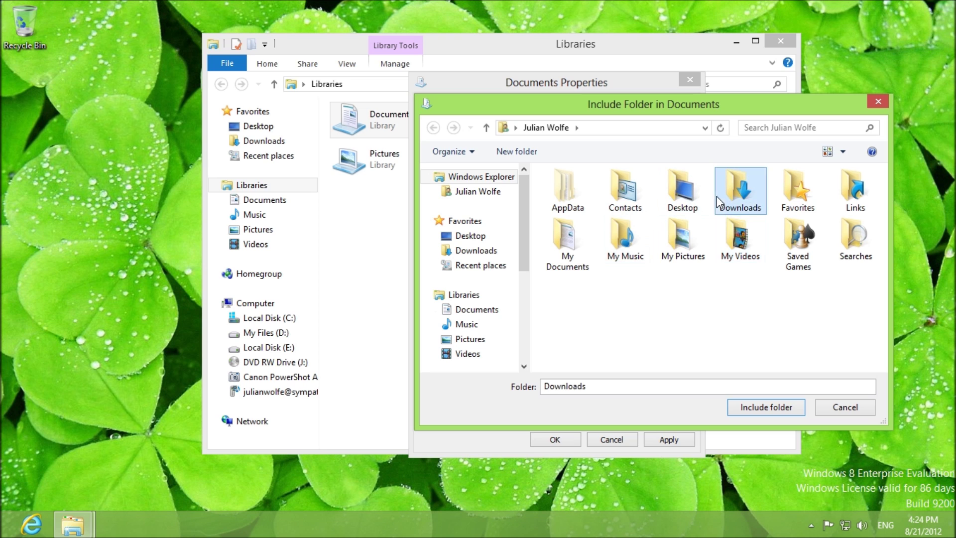
pyautogui.click(751, 409)
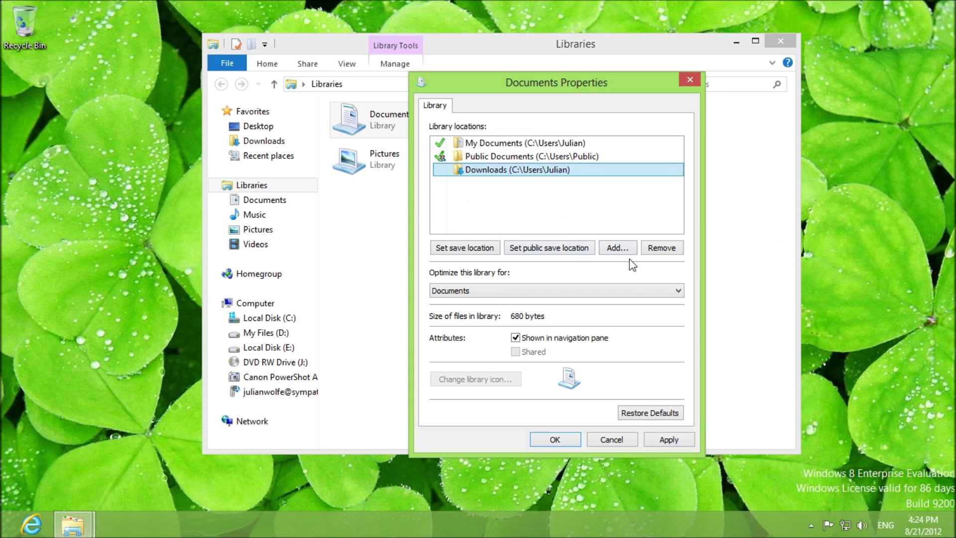
pyautogui.click(467, 248)
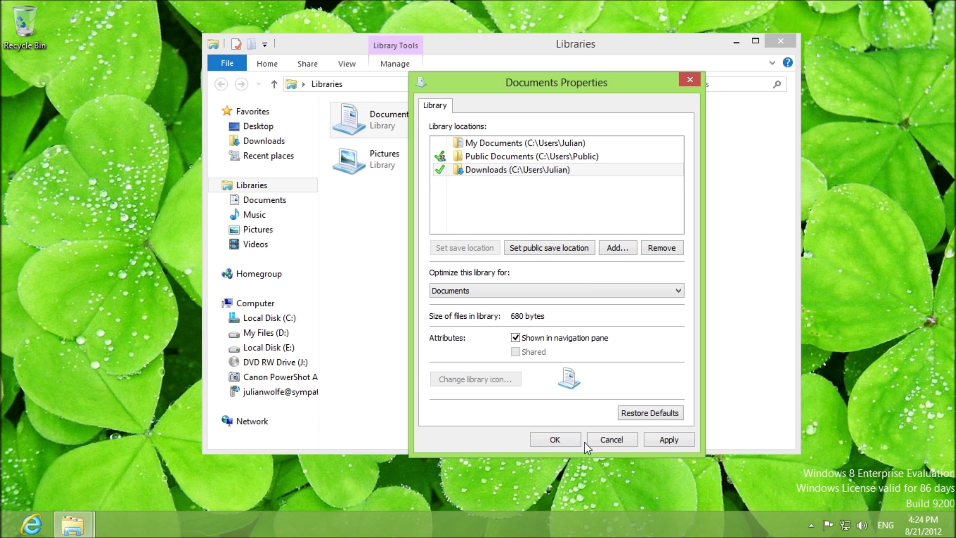
pyautogui.click(555, 439)
# Step: Open the Documents library to view its folder groups, then return to Libraries
pyautogui.doubleClick(386, 115)
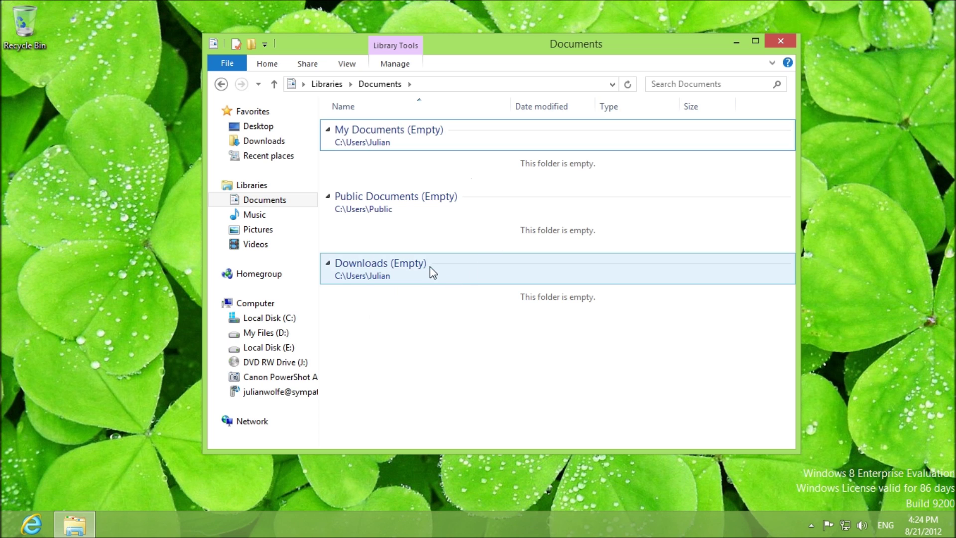
pyautogui.click(359, 129)
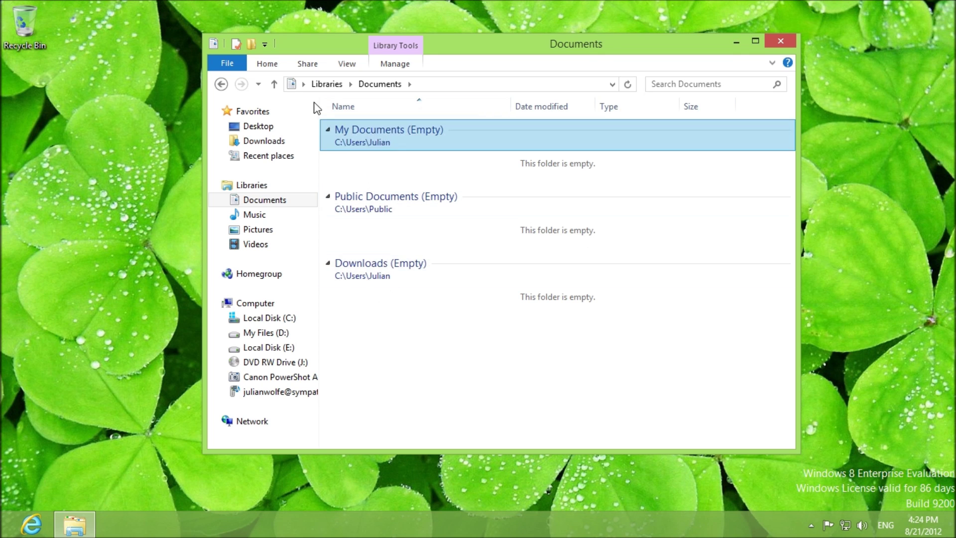
pyautogui.click(221, 84)
# Step: In Documents library properties, move the Downloads location to the top of the list
pyautogui.rightClick(425, 122)
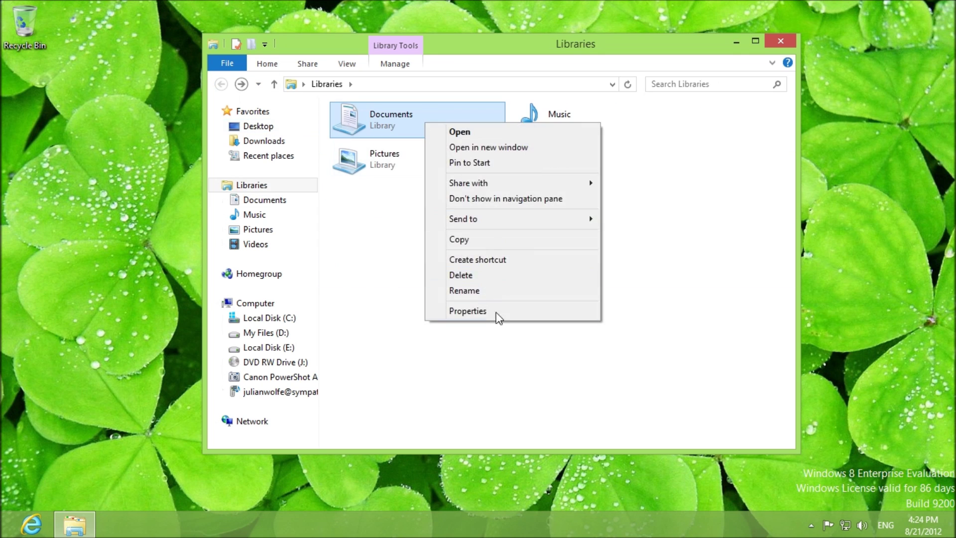
pyautogui.click(490, 311)
pyautogui.click(508, 220)
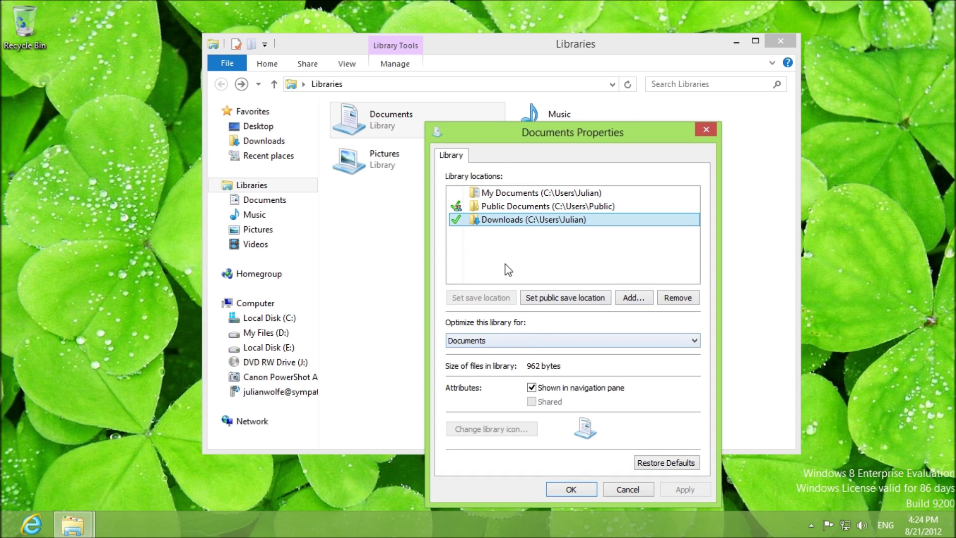
pyautogui.rightClick(472, 218)
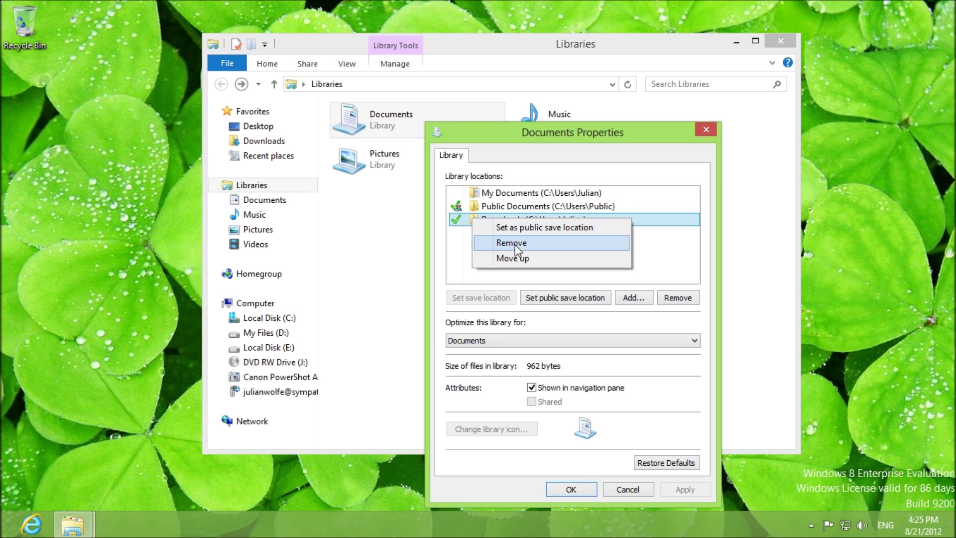
pyautogui.click(518, 258)
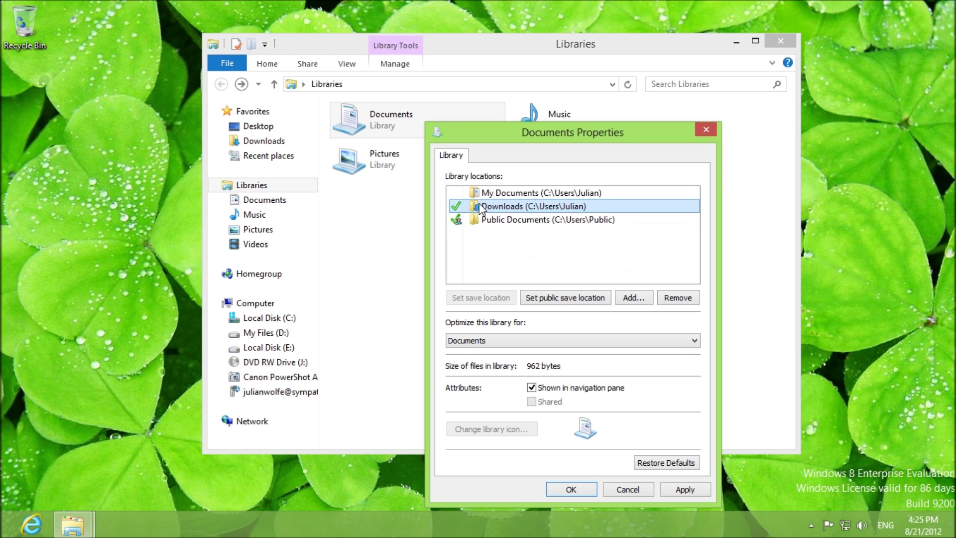
pyautogui.rightClick(480, 208)
pyautogui.click(520, 246)
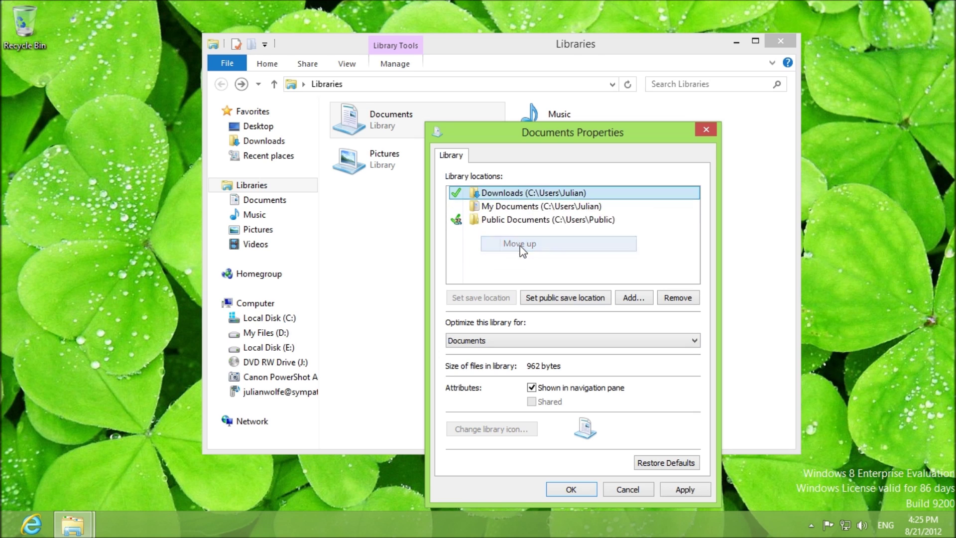
# Step: Move My Documents below Public Documents, save the order, and open the library to check
pyautogui.rightClick(513, 206)
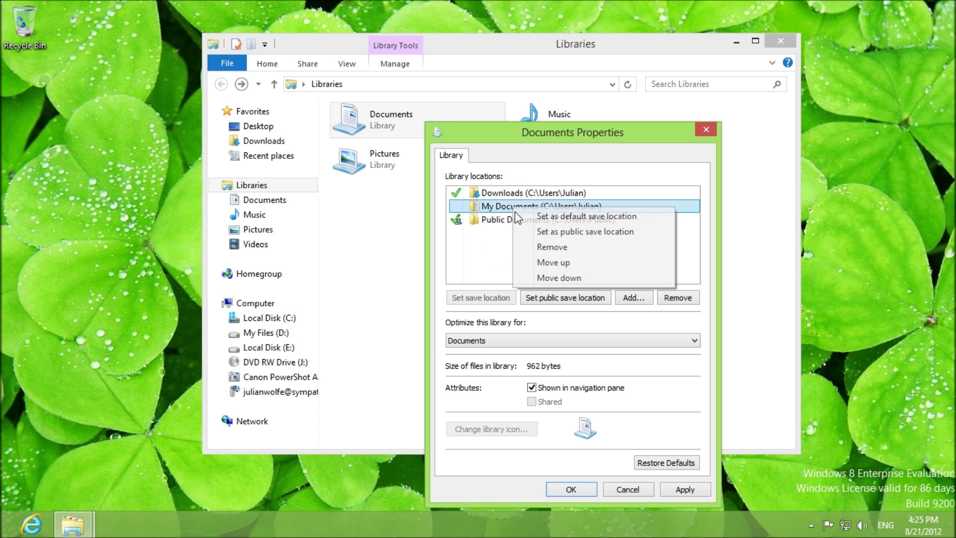
pyautogui.click(534, 277)
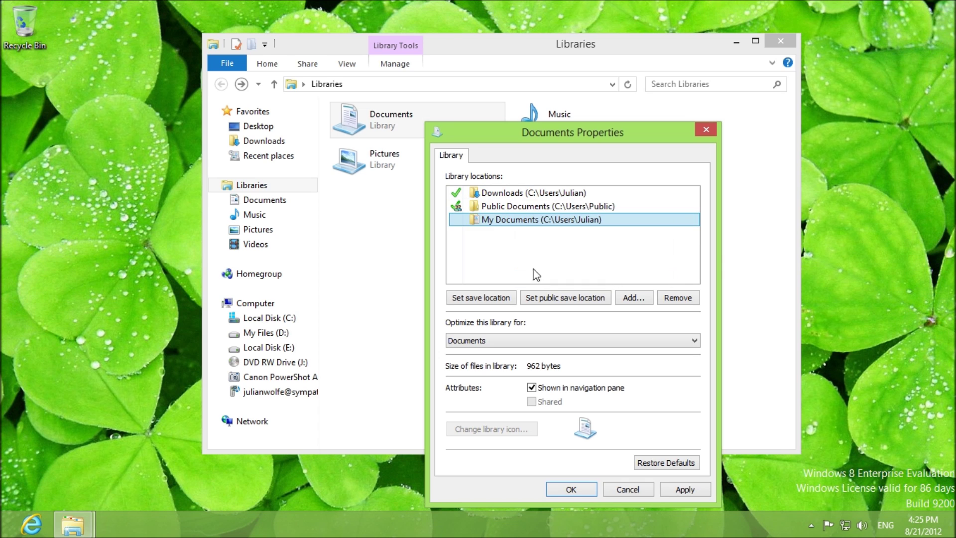
pyautogui.click(570, 489)
pyautogui.doubleClick(397, 122)
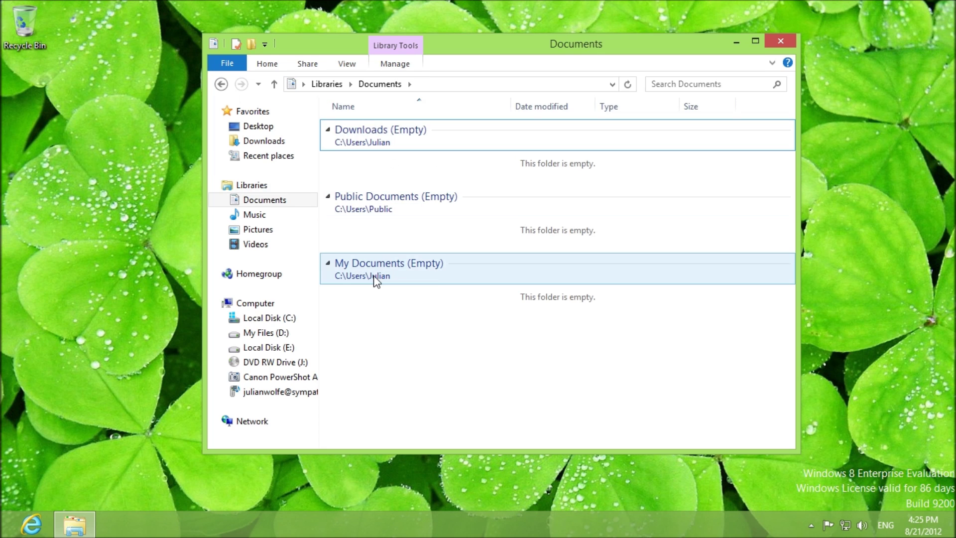
# Step: Return to Libraries, reopen Documents properties, and move My Documents up the location list
pyautogui.click(221, 84)
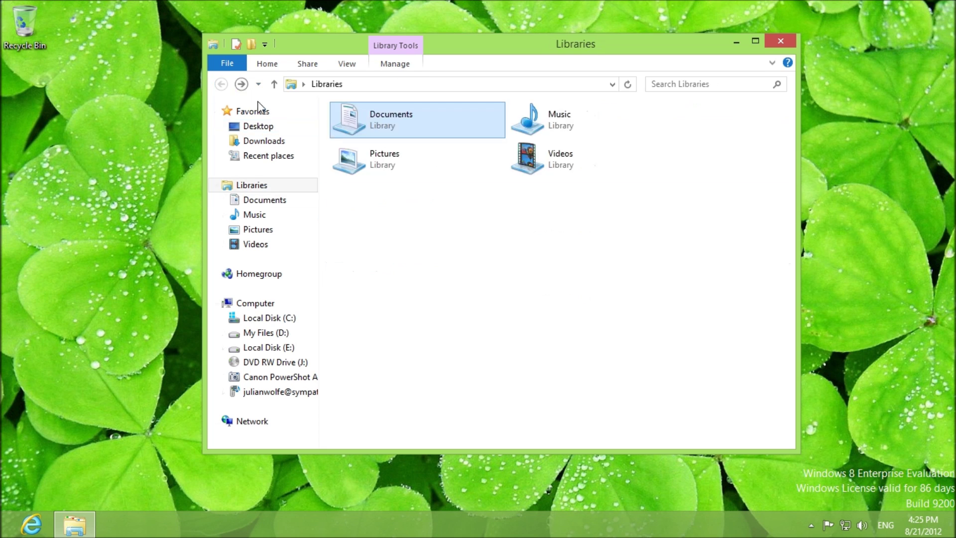
pyautogui.rightClick(400, 127)
pyautogui.click(461, 317)
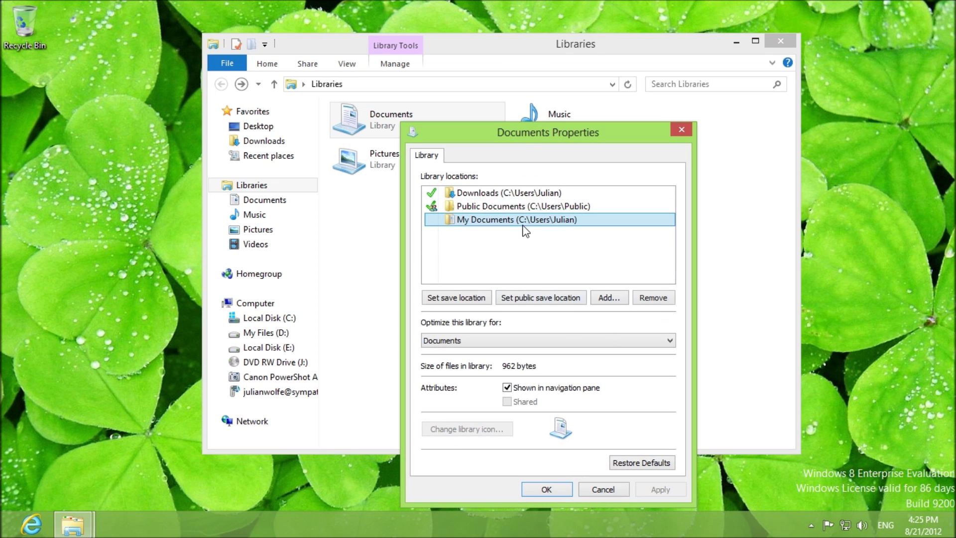
pyautogui.rightClick(523, 222)
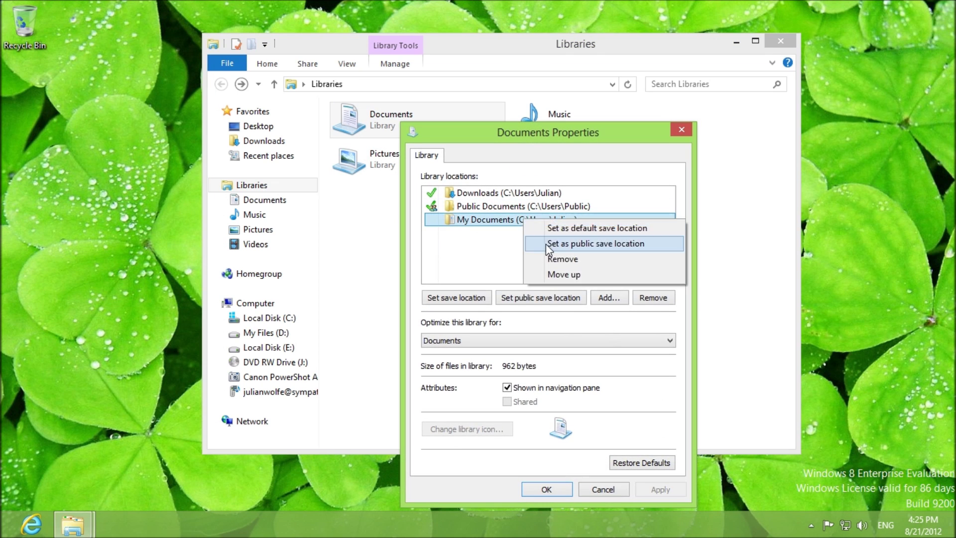
pyautogui.click(560, 274)
# Step: Remove Downloads from the Documents library locations and save the change
pyautogui.click(468, 193)
pyautogui.rightClick(473, 191)
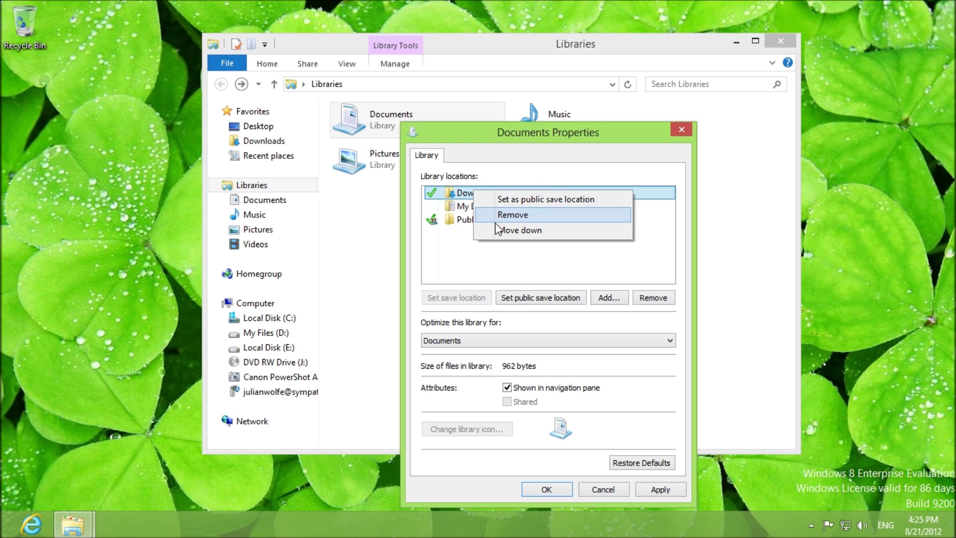
pyautogui.click(513, 218)
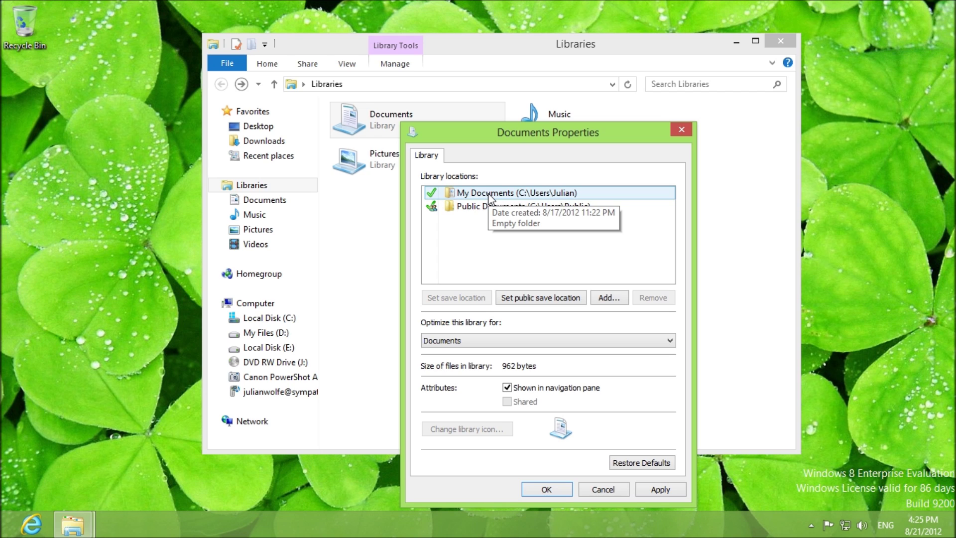
pyautogui.rightClick(488, 194)
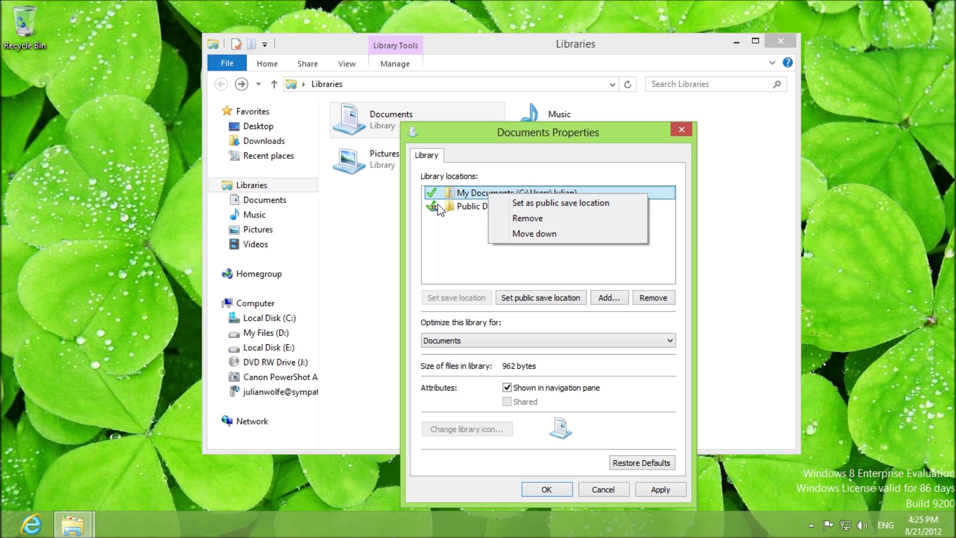
pyautogui.click(449, 267)
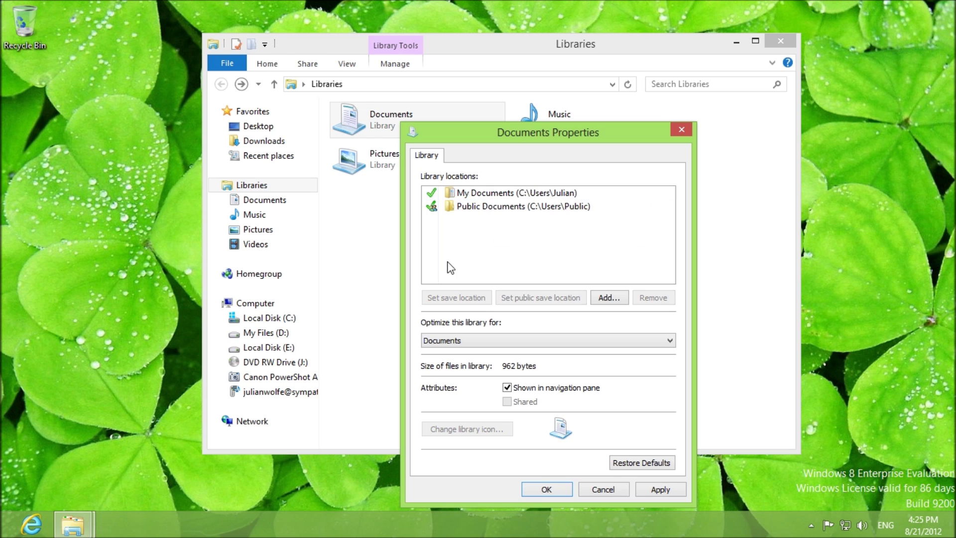
pyautogui.click(546, 490)
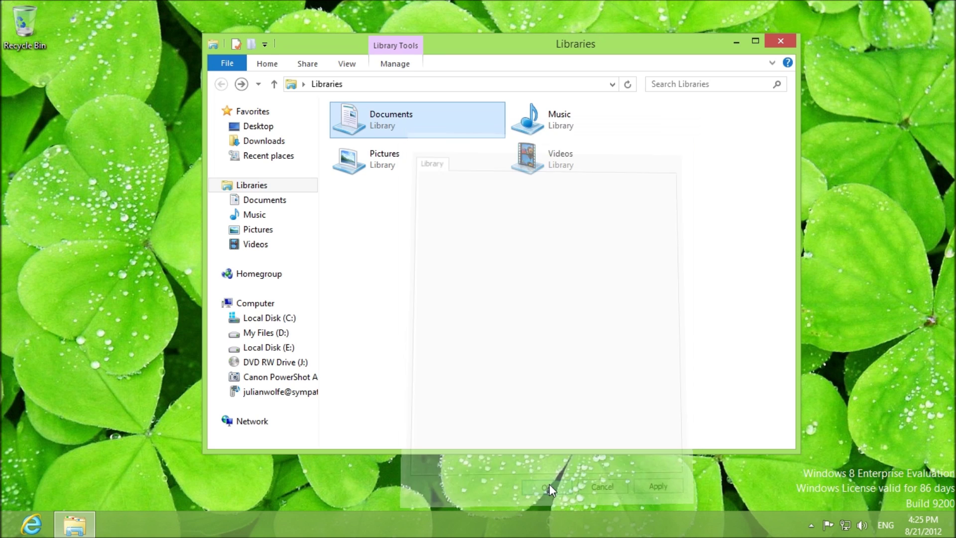
pyautogui.rightClick(406, 250)
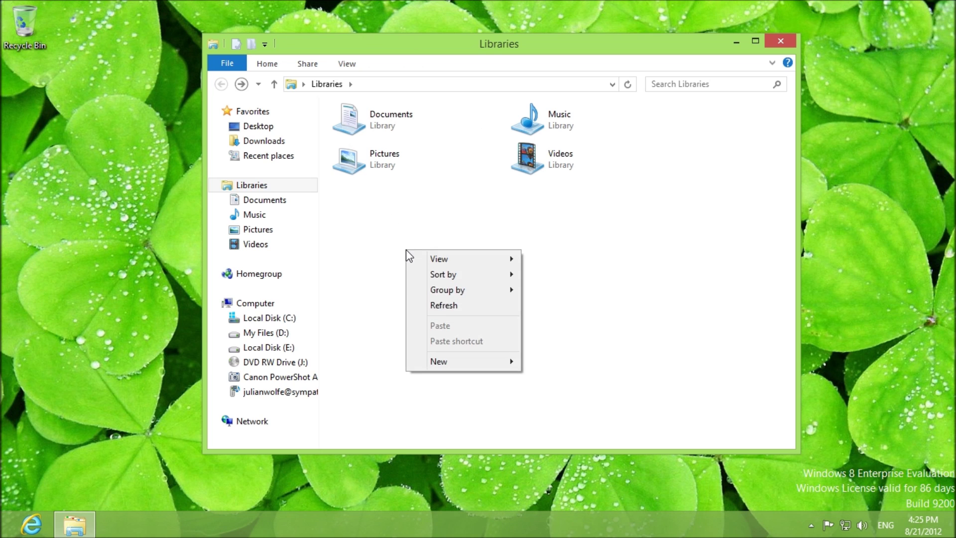
pyautogui.moveTo(443, 368)
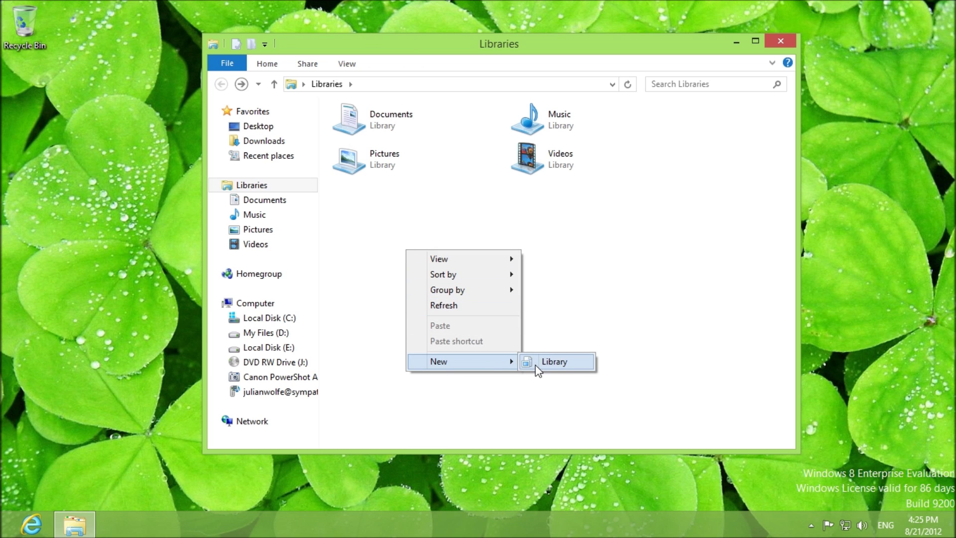
# Step: Dismiss the context menu and look through the Home, Share and View ribbon tabs
pyautogui.click(362, 208)
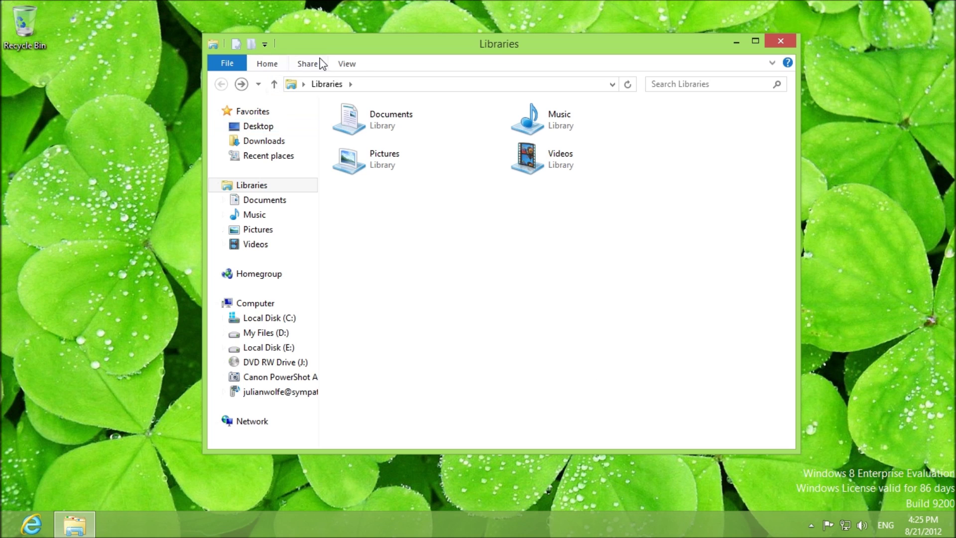
pyautogui.click(267, 66)
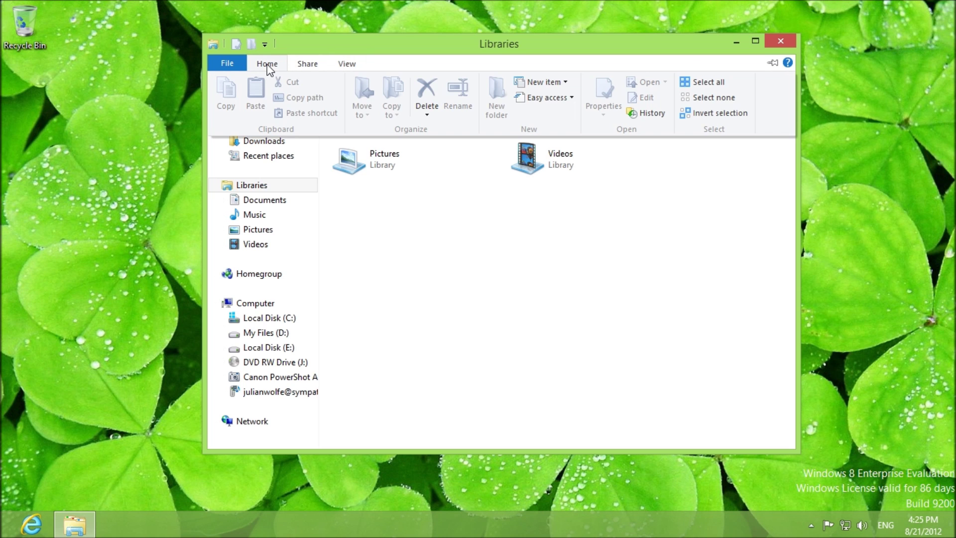
pyautogui.click(306, 64)
pyautogui.click(340, 63)
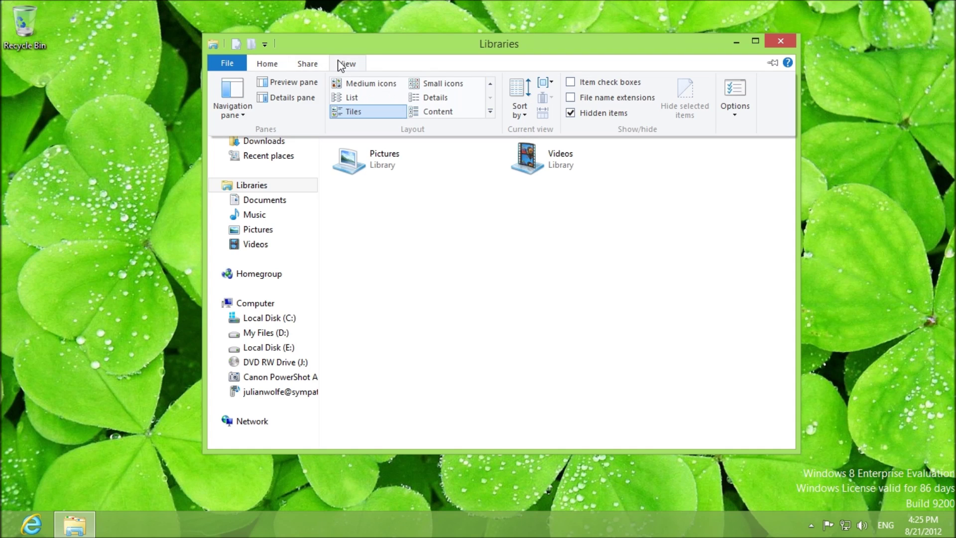
pyautogui.click(249, 67)
# Step: Maximize the Libraries window and pin the ribbon permanently expanded
pyautogui.moveTo(359, 49); pyautogui.dragTo(338, 1)
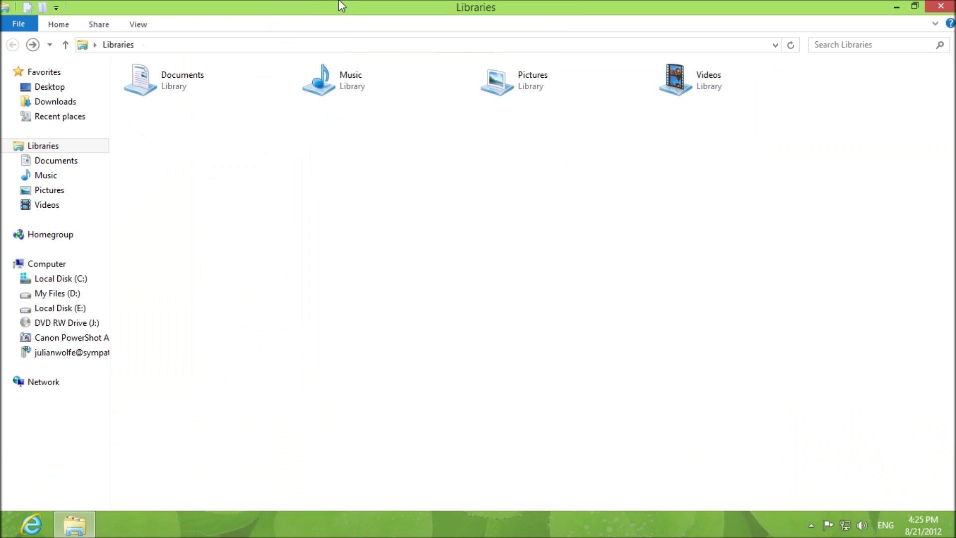
pyautogui.doubleClick(54, 26)
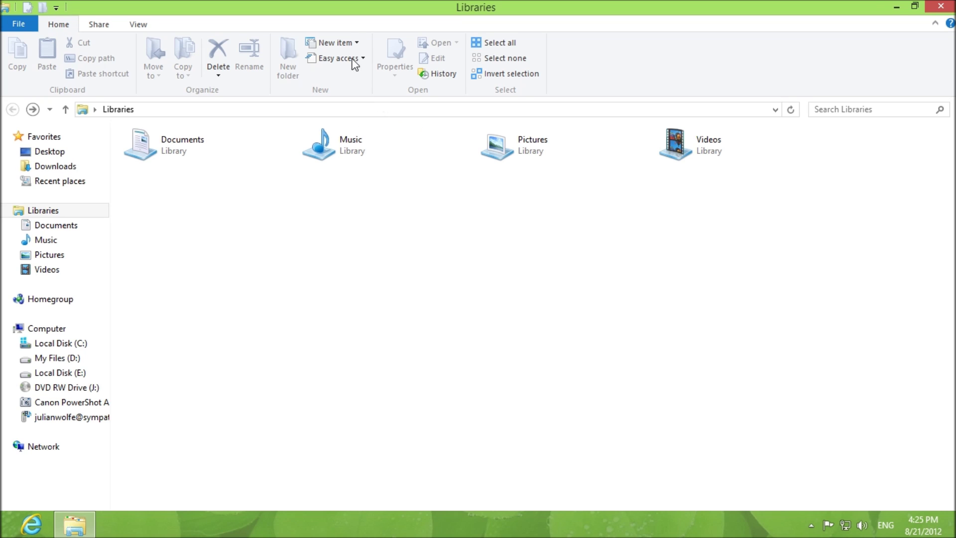
pyautogui.click(352, 43)
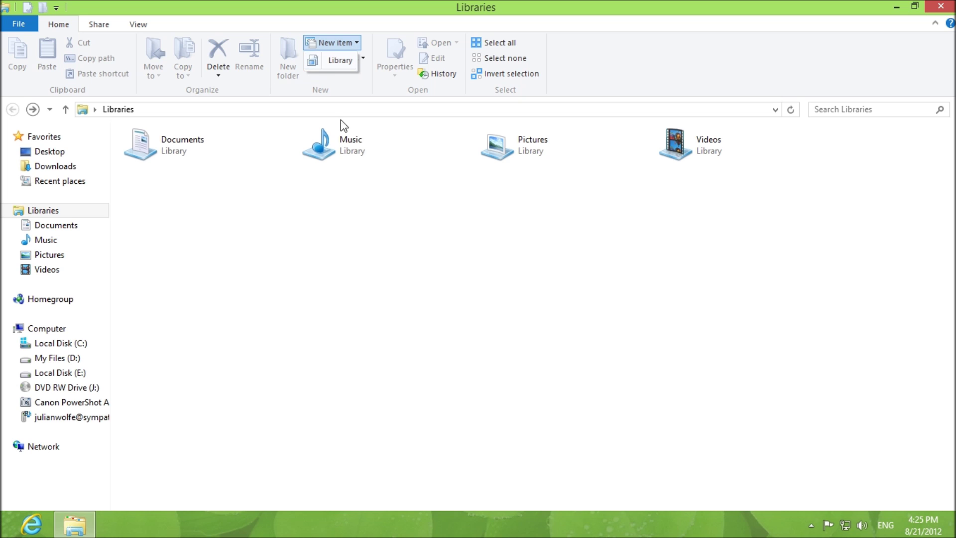
pyautogui.click(321, 234)
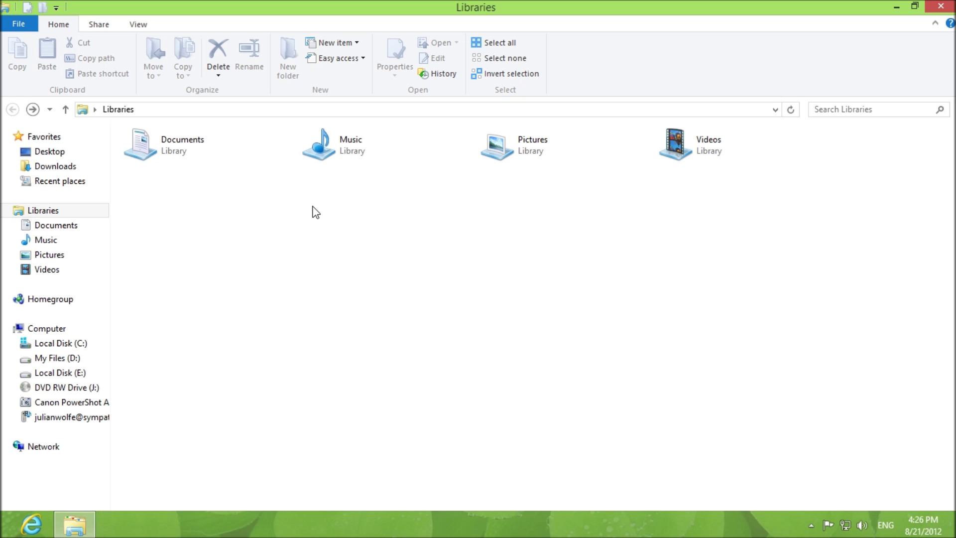
# Step: Create a new library named 'Downloads' in Libraries
pyautogui.rightClick(405, 224)
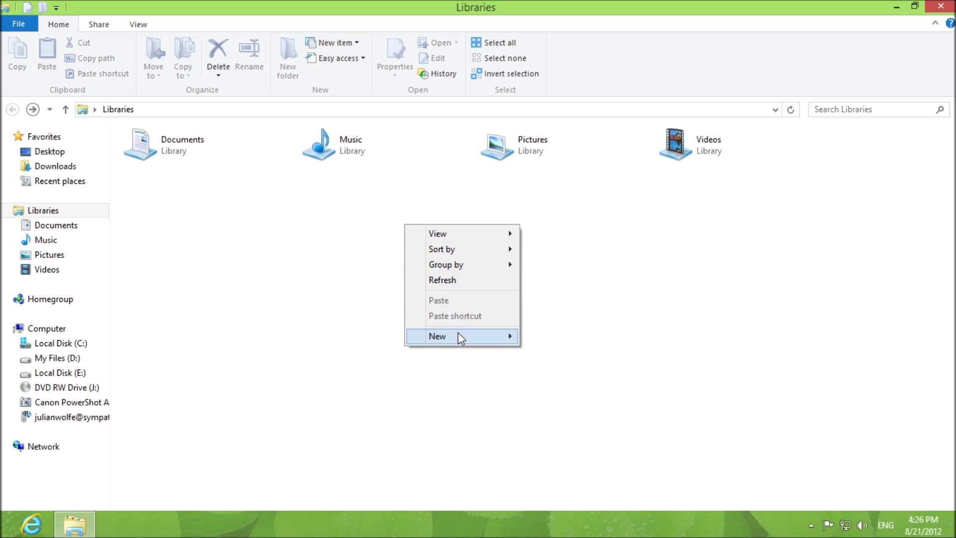
pyautogui.moveTo(458, 333)
pyautogui.click(568, 338)
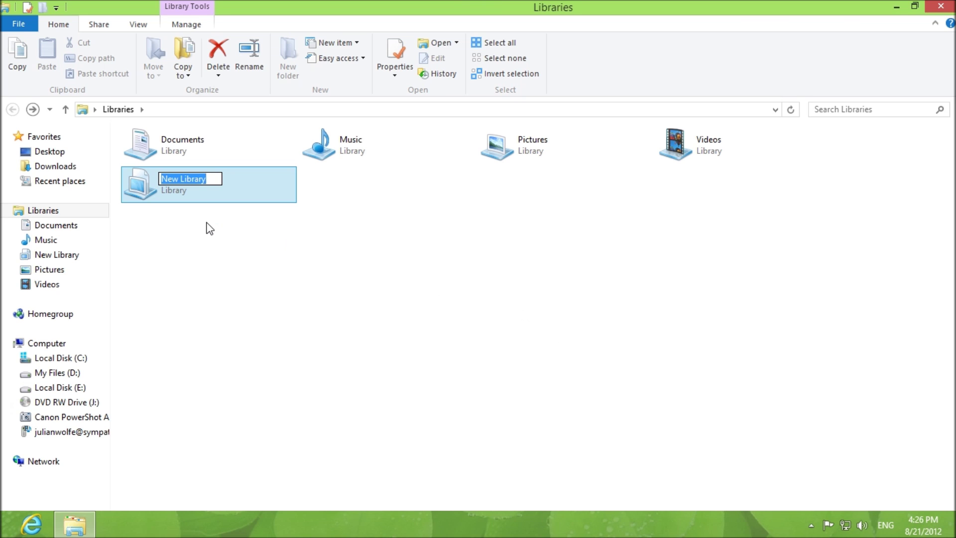
pyautogui.write('Downloads')
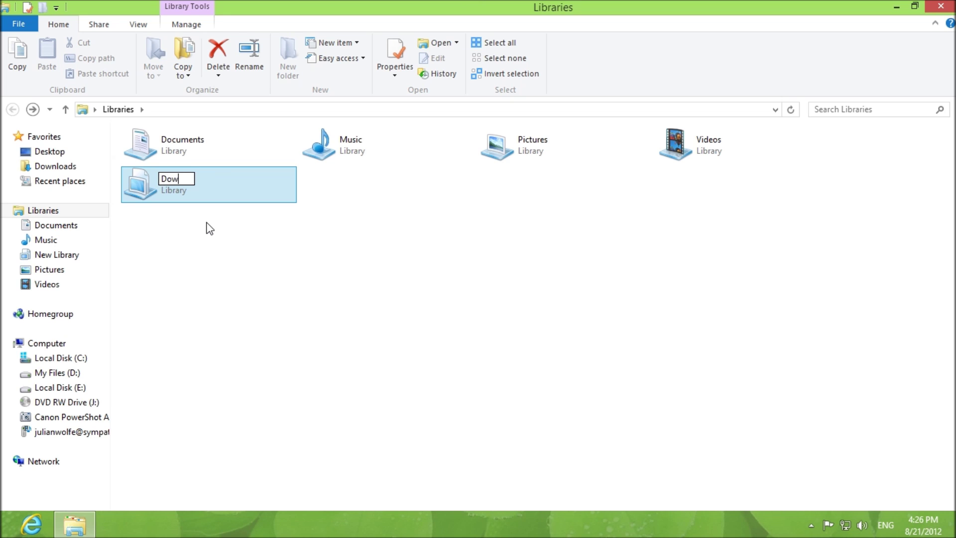
pyautogui.press('Return')
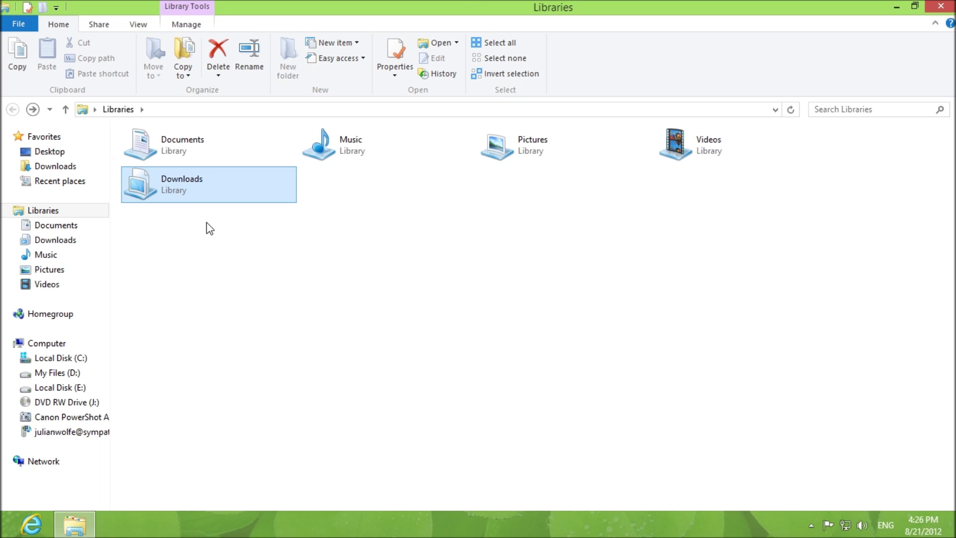
# Step: Include the user's Downloads folder in the new Downloads library, then return to Libraries
pyautogui.doubleClick(196, 196)
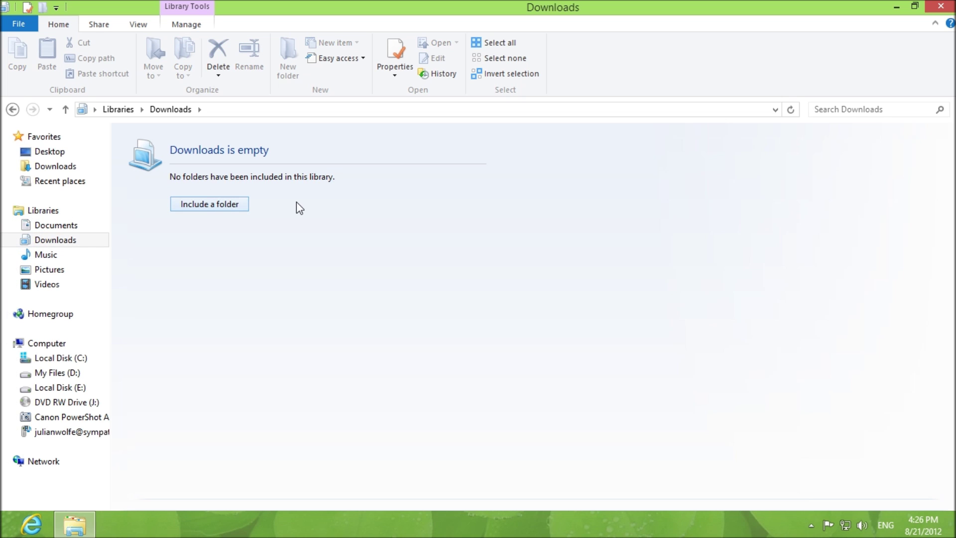
pyautogui.click(186, 204)
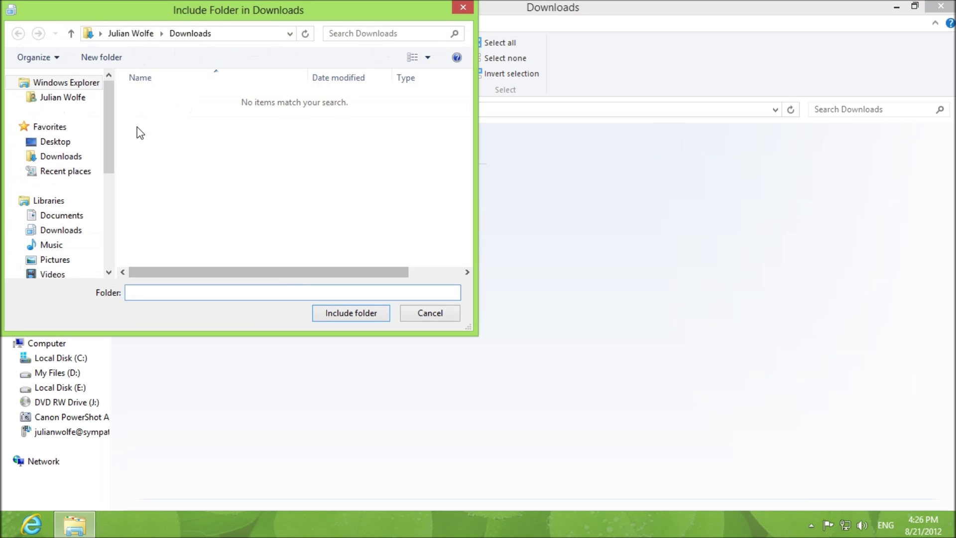
pyautogui.click(131, 33)
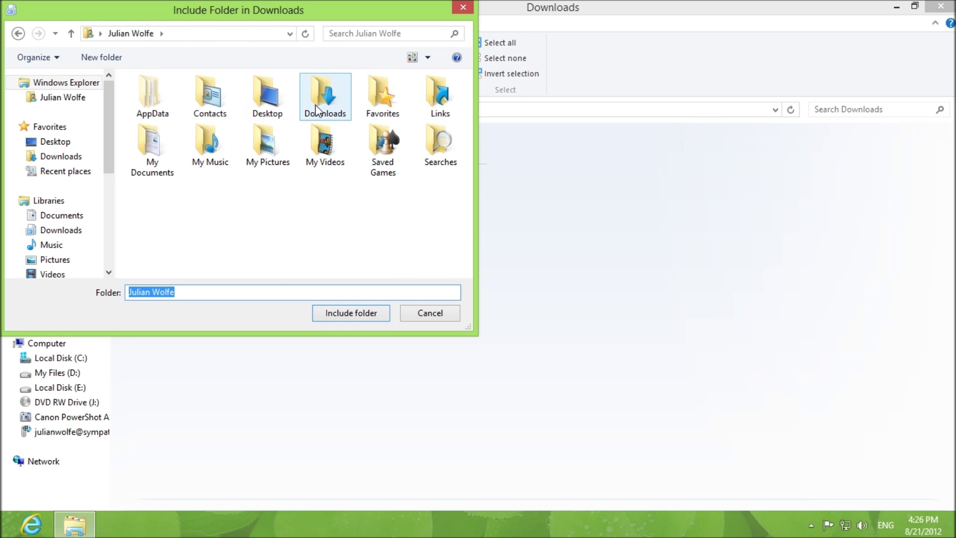
pyautogui.click(315, 104)
pyautogui.click(354, 312)
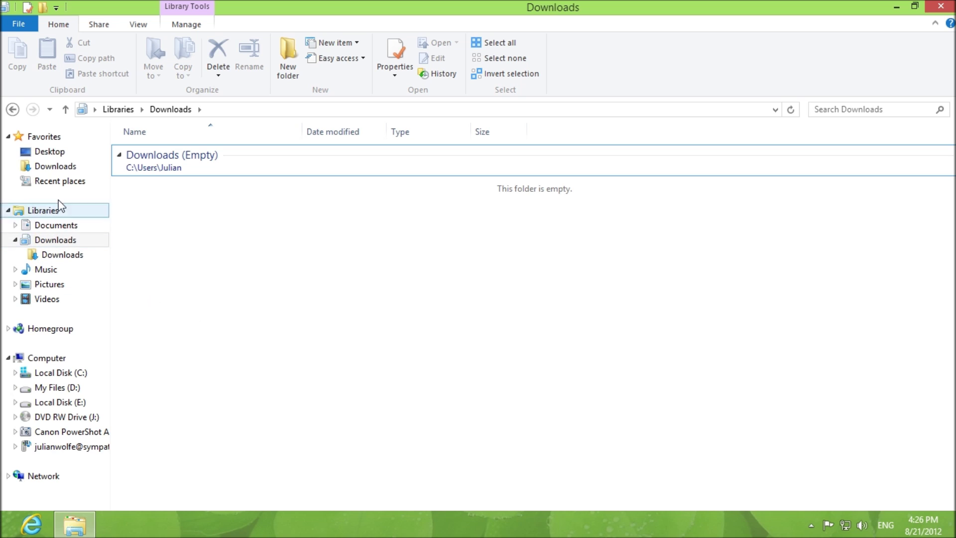
pyautogui.click(48, 211)
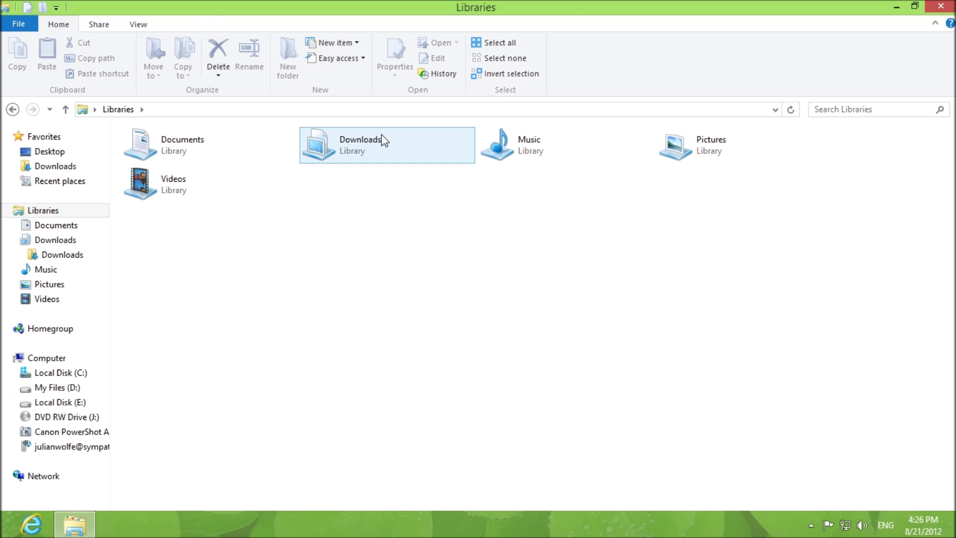
# Step: Pin the Downloads library to File Explorer's taskbar jump list, open it there, then close it
pyautogui.moveTo(382, 135); pyautogui.dragTo(82, 532)
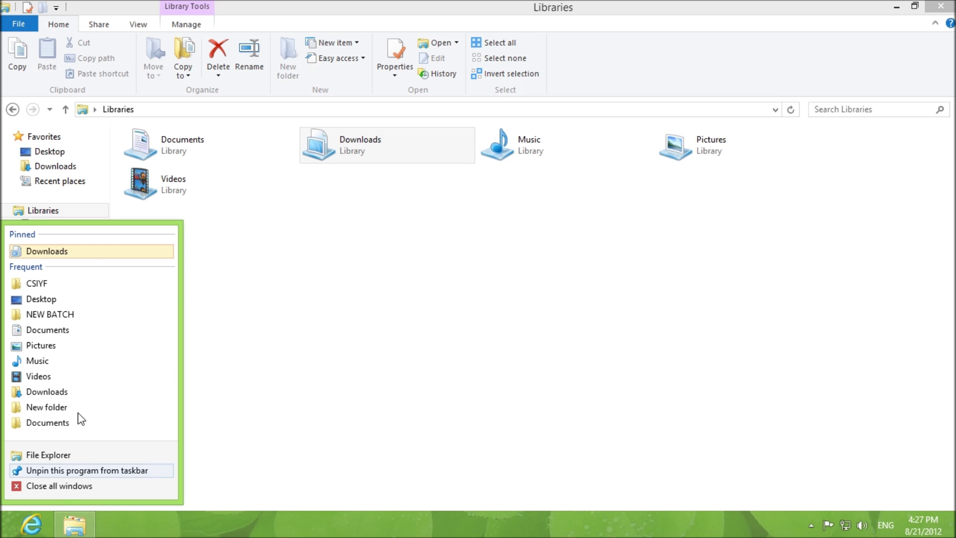
pyautogui.click(66, 252)
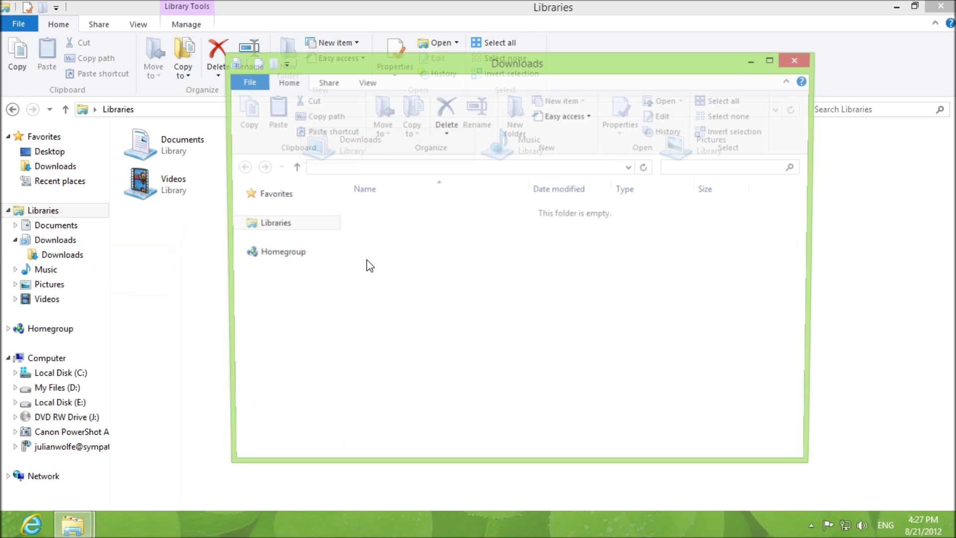
pyautogui.click(800, 64)
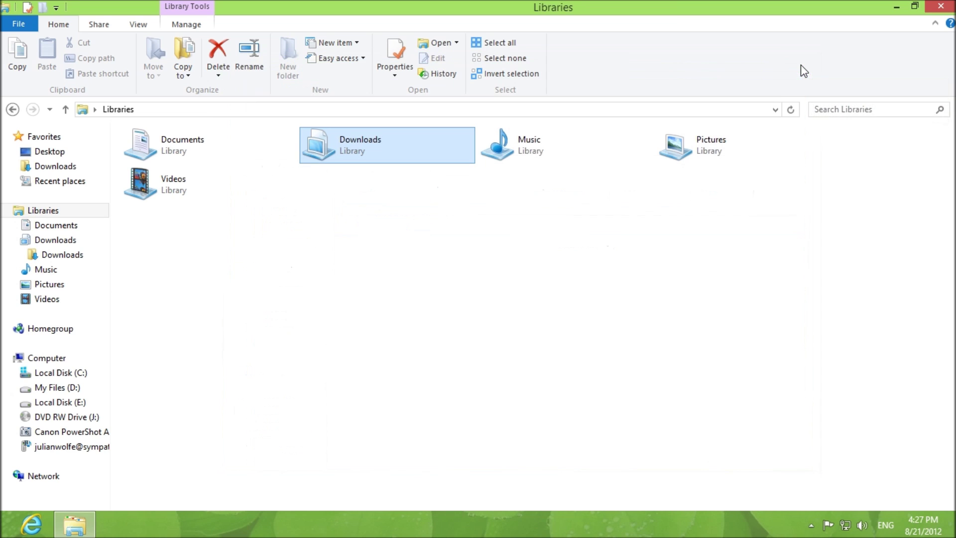
pyautogui.rightClick(334, 128)
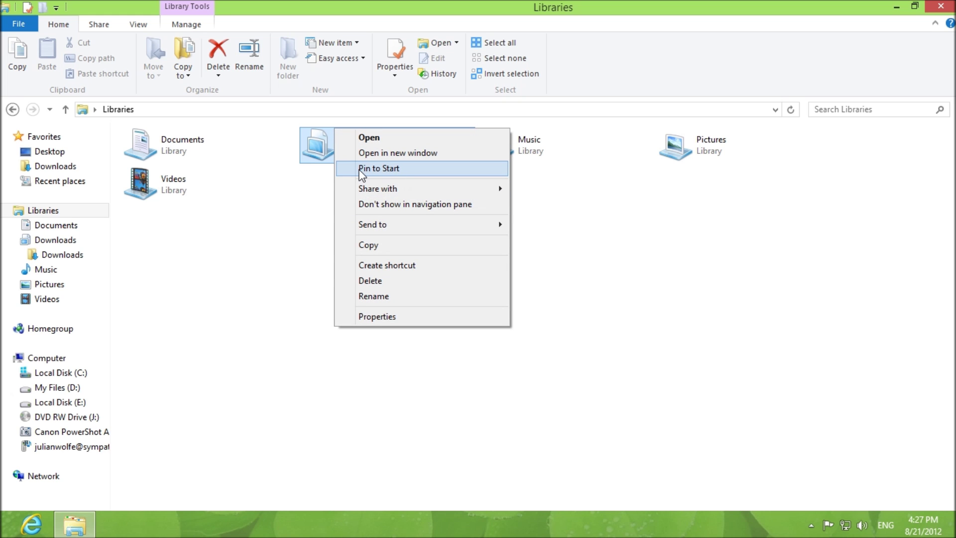
# Step: Pin the Downloads library to Start, move its tile to the top right, and open it once
pyautogui.click(378, 168)
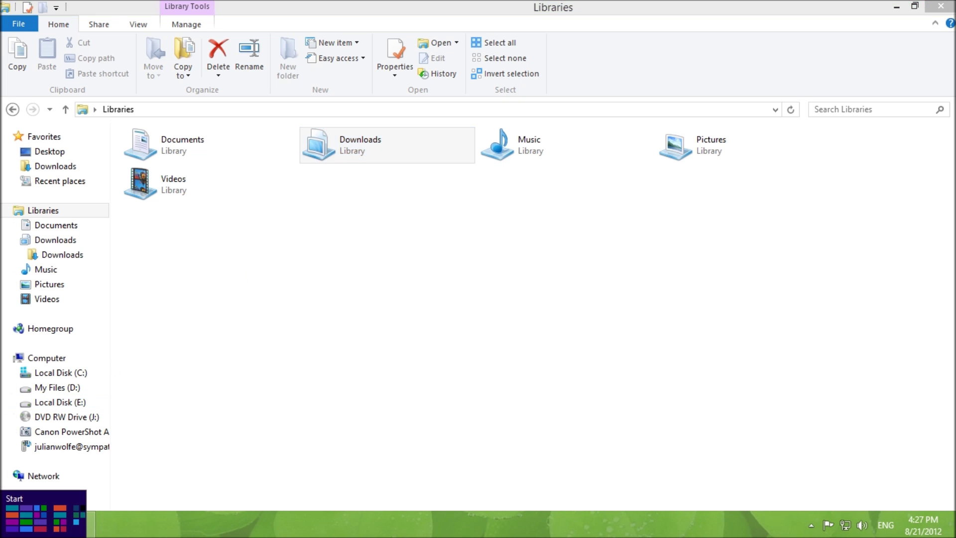
pyautogui.click(11, 534)
pyautogui.scroll(-5, 229, 477)
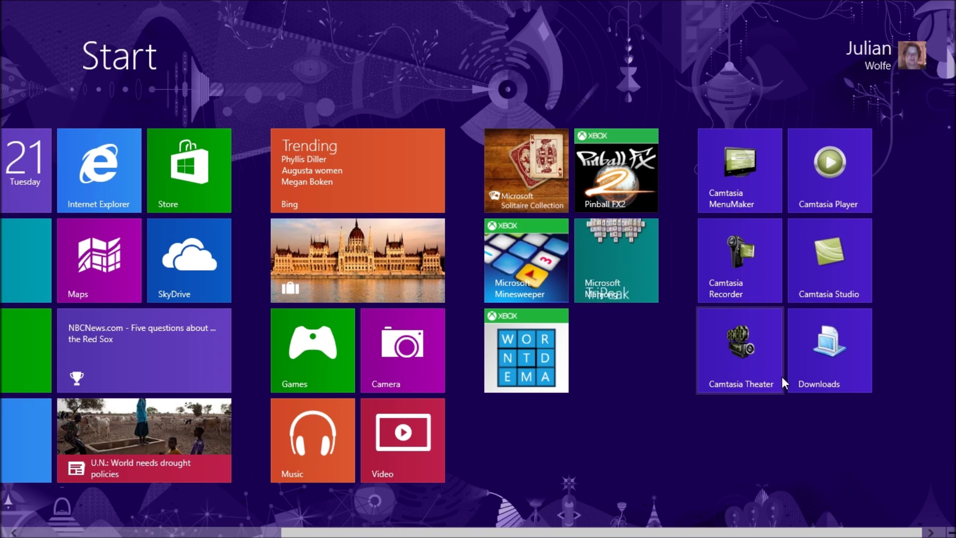
pyautogui.moveTo(816, 368); pyautogui.dragTo(925, 170)
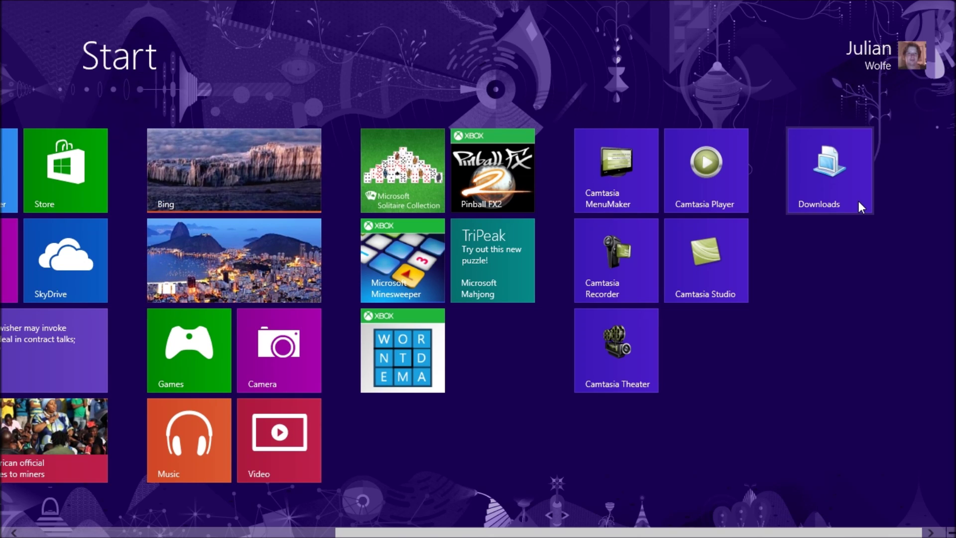
pyautogui.click(832, 179)
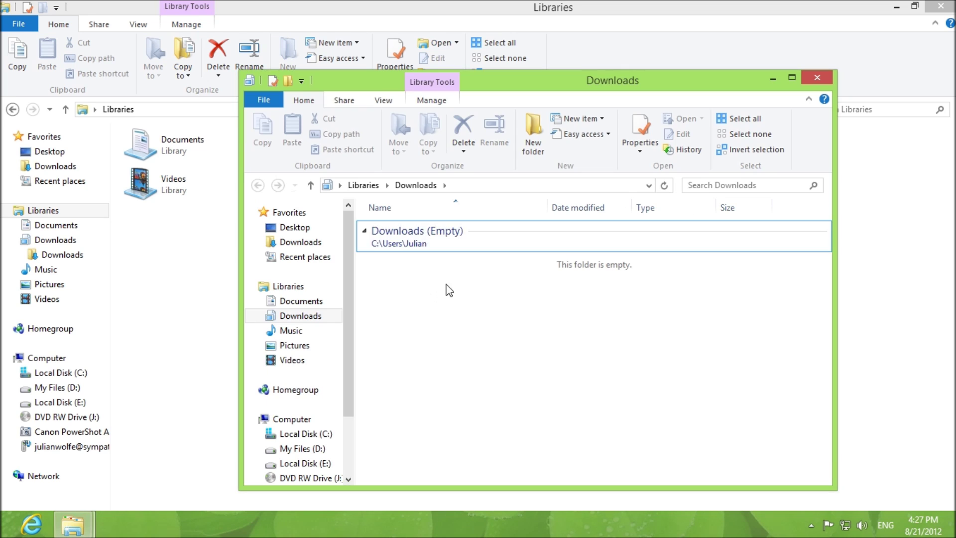
pyautogui.click(816, 77)
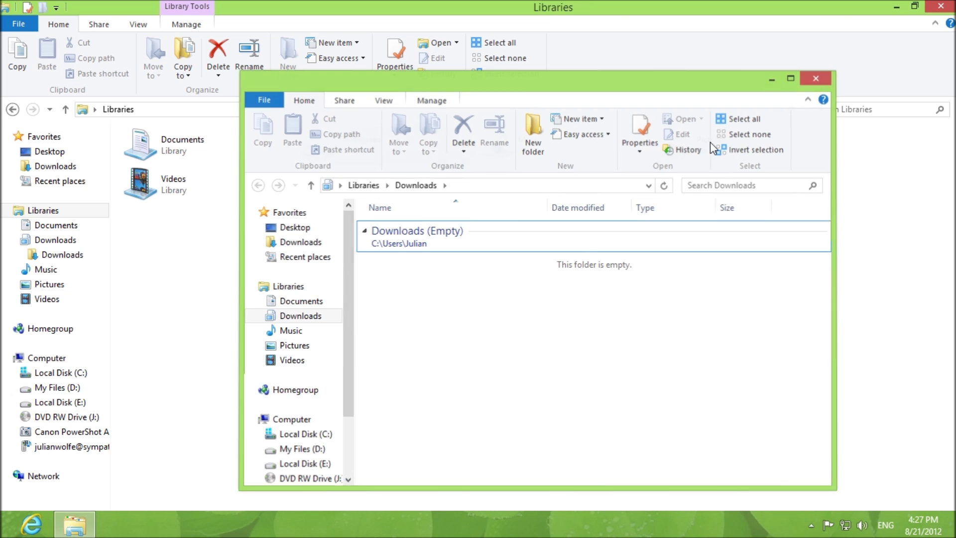
# Step: Unpin the Downloads tile from the Start screen and return to the desktop
pyautogui.press('super')
pyautogui.scroll(-5, 804, 174)
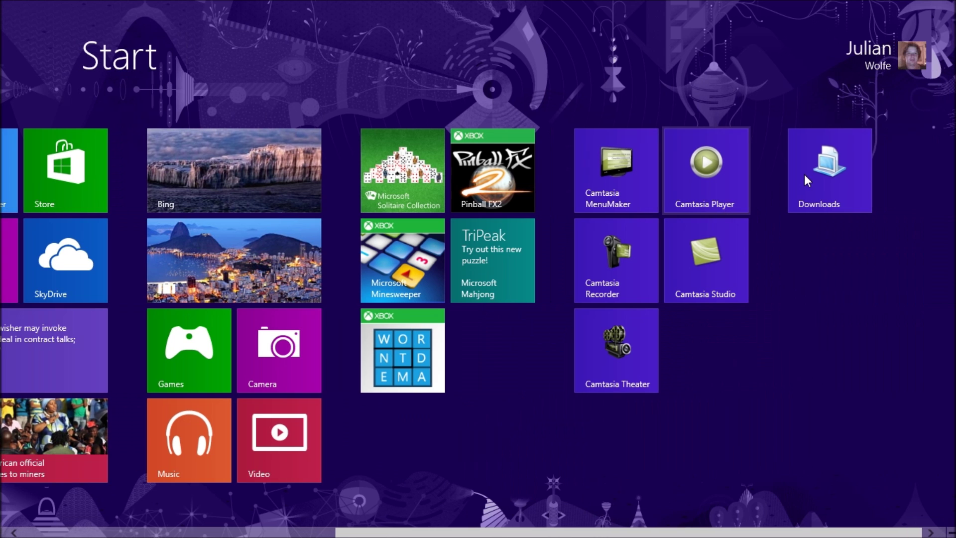
pyautogui.rightClick(867, 157)
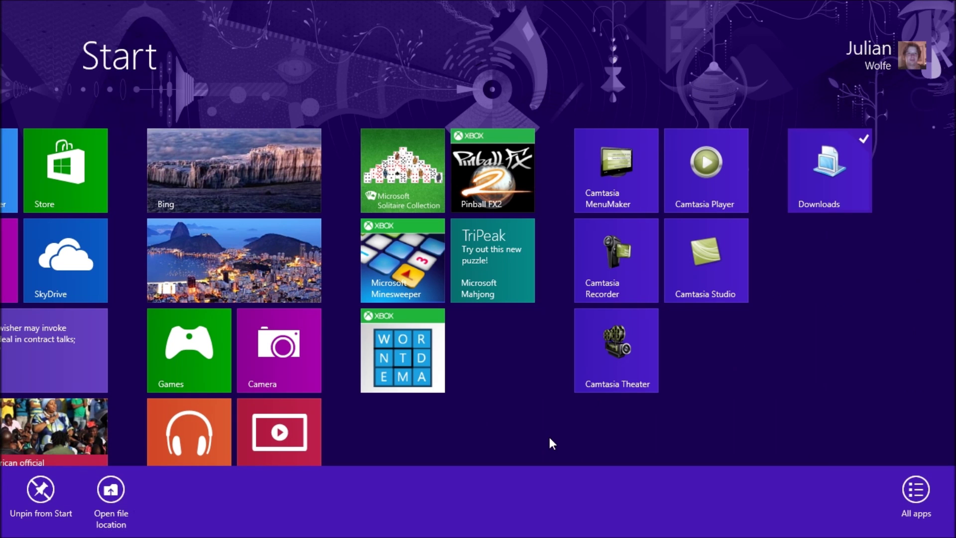
pyautogui.click(39, 490)
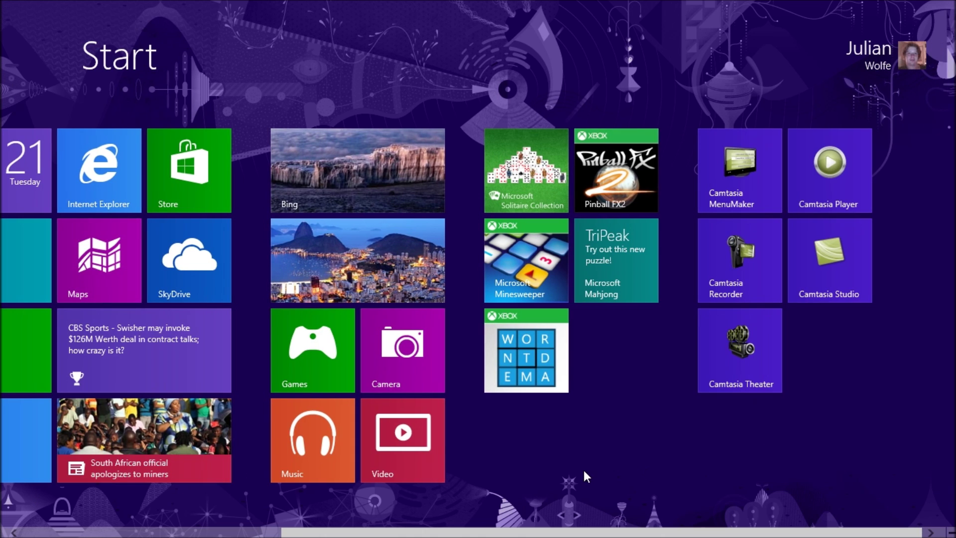
pyautogui.scroll(5, 584, 470)
pyautogui.click(133, 458)
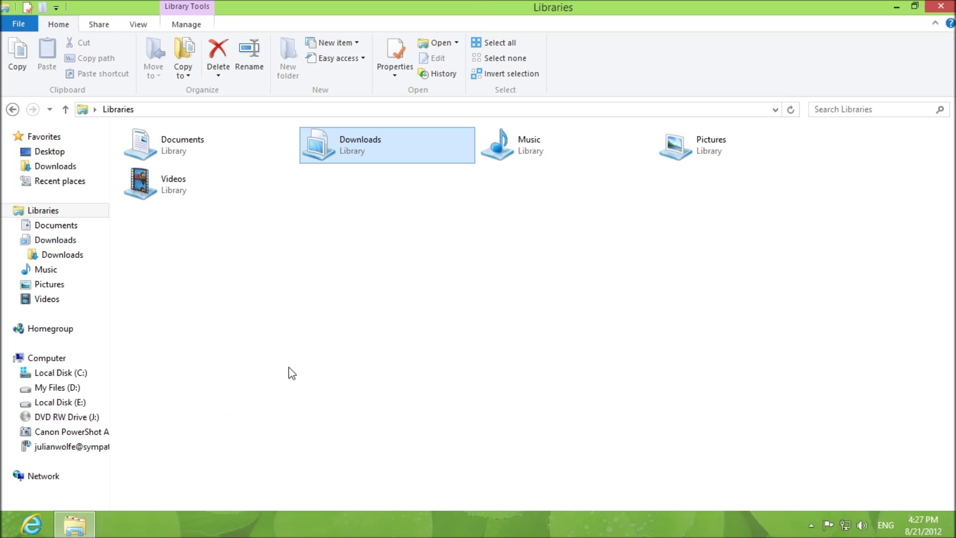
# Step: Deselect Downloads, restore the Libraries window from maximized, and collapse the ribbon to tab names
pyautogui.click(299, 340)
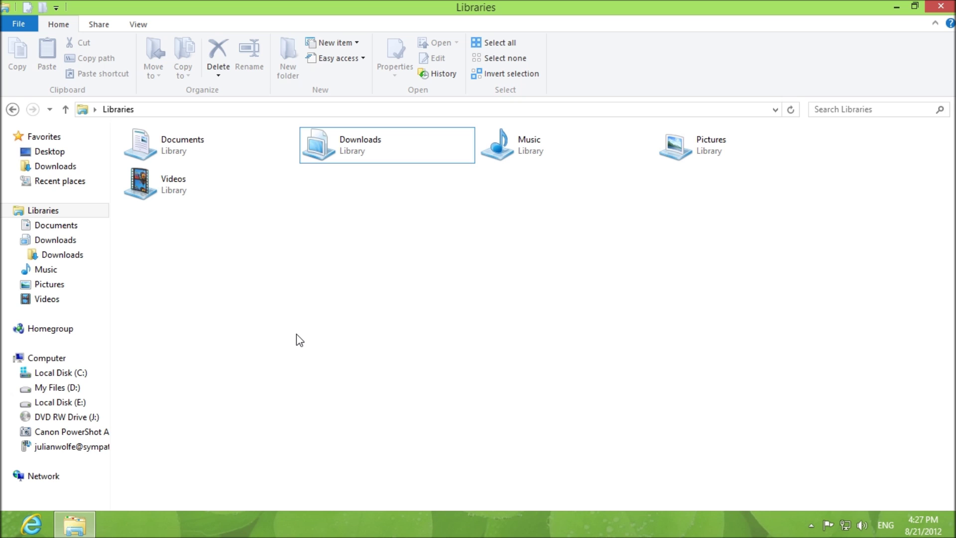
pyautogui.moveTo(413, 7); pyautogui.dragTo(462, 28)
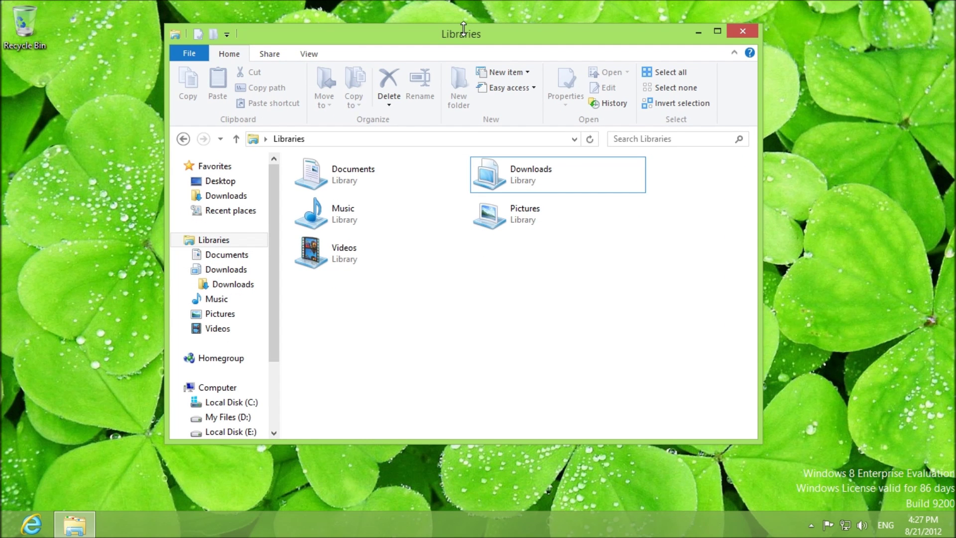
pyautogui.doubleClick(236, 54)
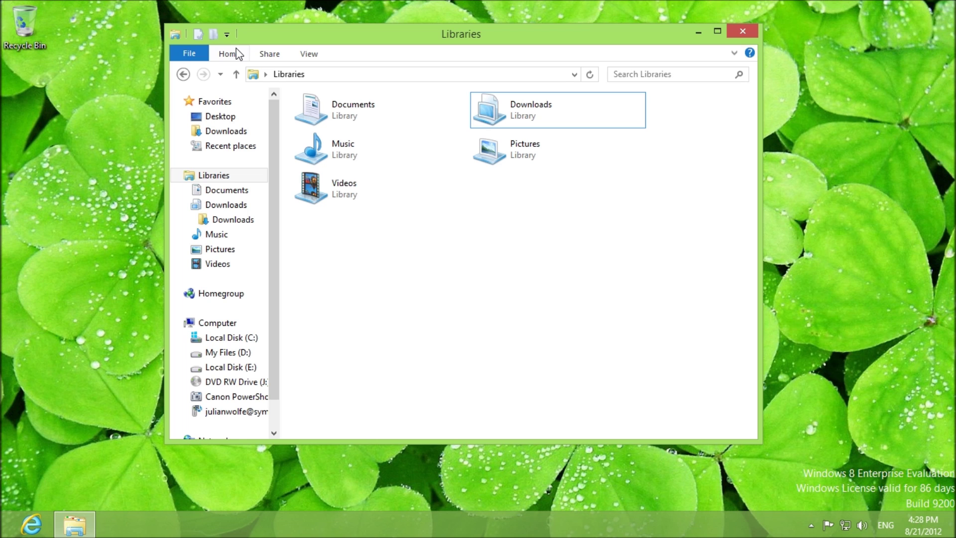
# Step: Pin the Downloads library to File Explorer's taskbar jump list
pyautogui.moveTo(556, 93); pyautogui.dragTo(490, 131)
pyautogui.click(522, 104)
pyautogui.moveTo(522, 103); pyautogui.dragTo(74, 522)
# Step: Unpin Downloads from the File Explorer jump list, leaving only frequent folders
pyautogui.rightClick(75, 523)
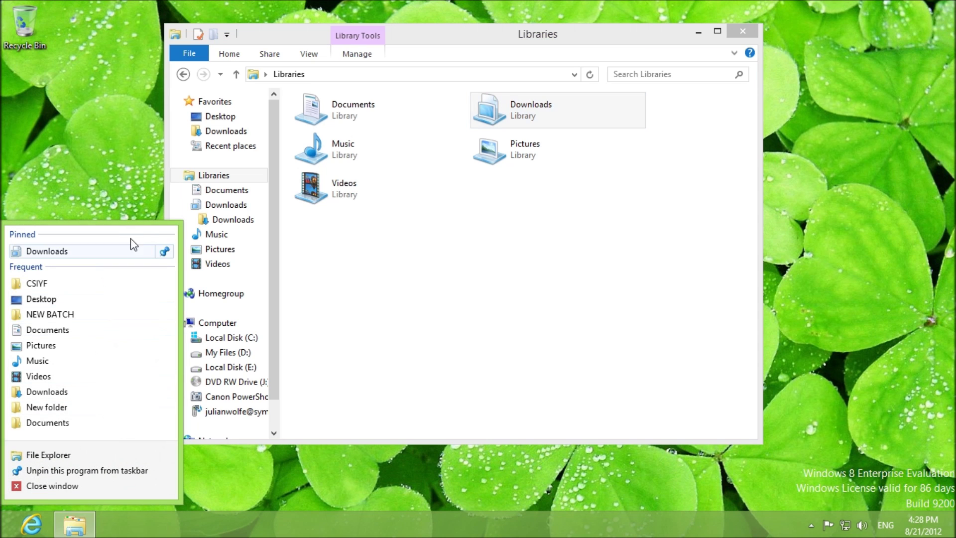
pyautogui.click(165, 253)
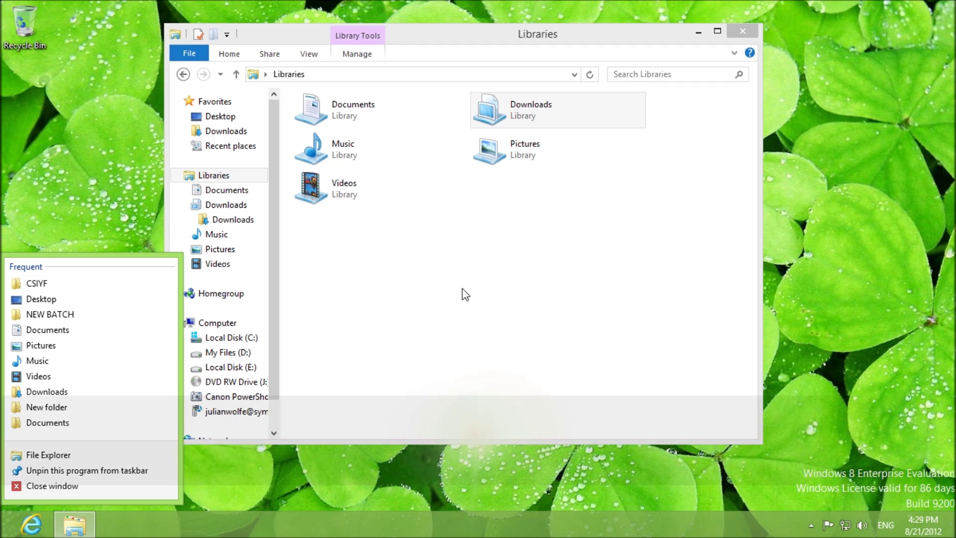
pyautogui.click(462, 288)
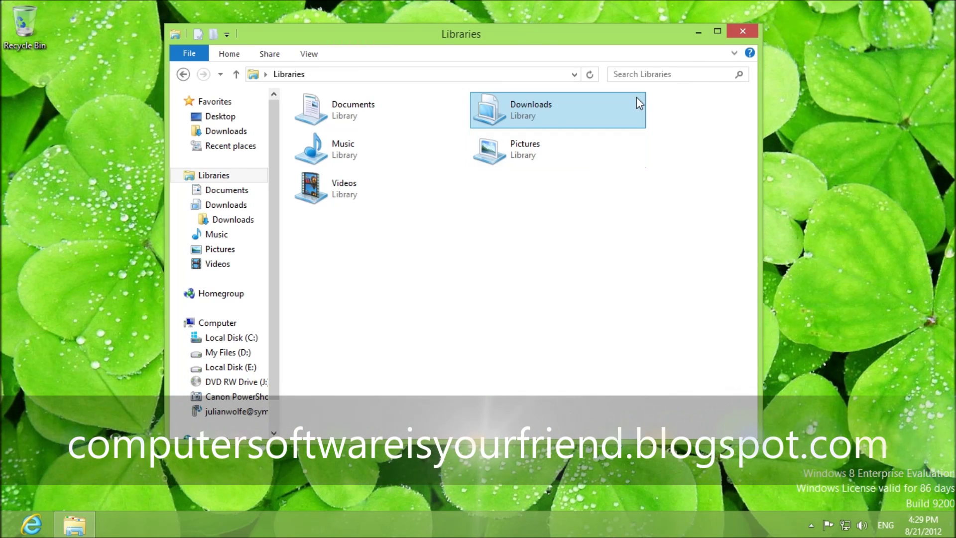